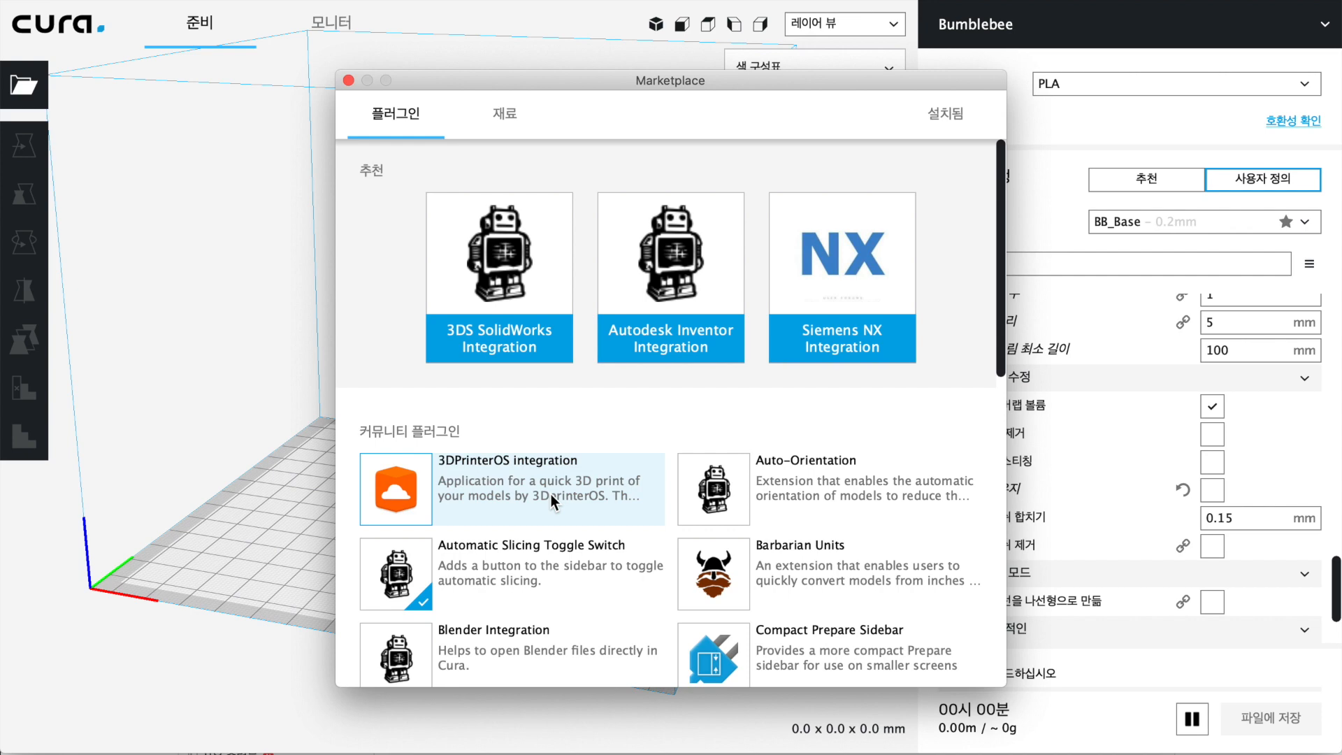
Find the Mesh Tools plugin in the Marketplace, view its details, and close the Marketplace.
scroll(538, 490, "down", 5)
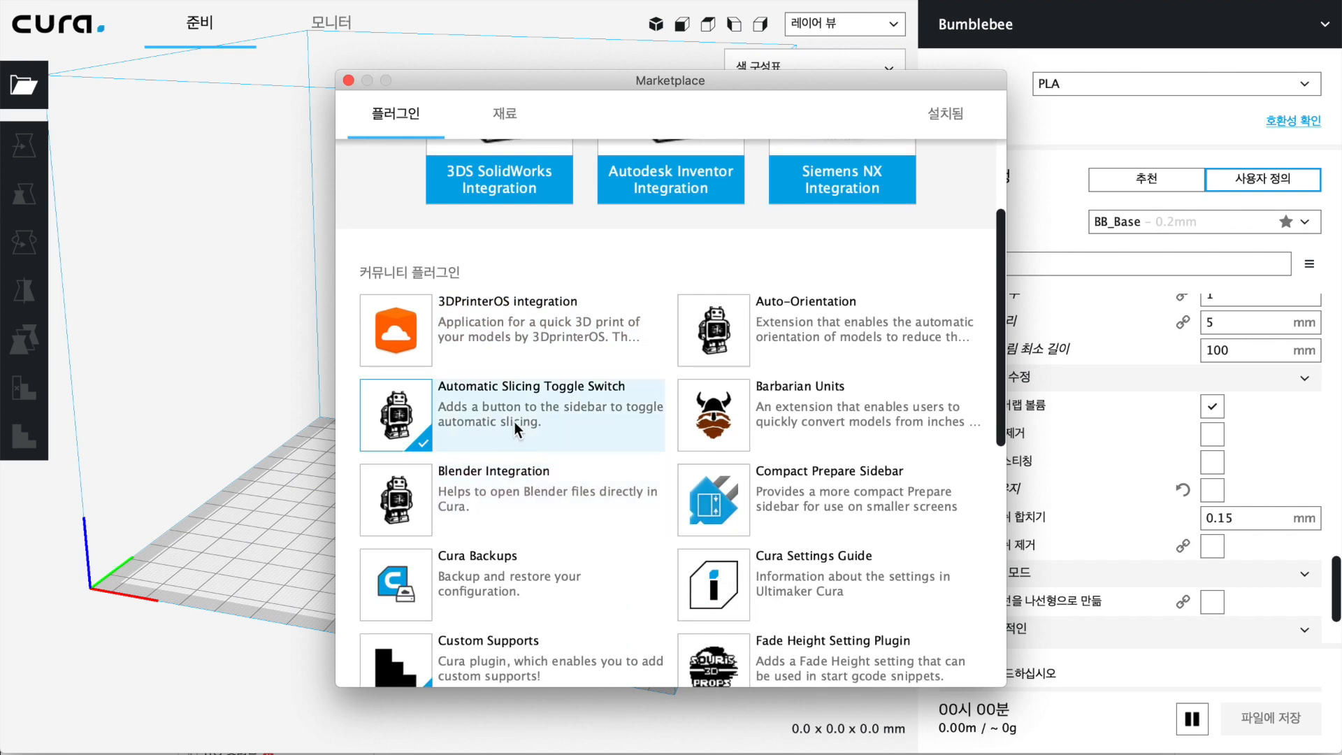
scroll(615, 426, "down", 6)
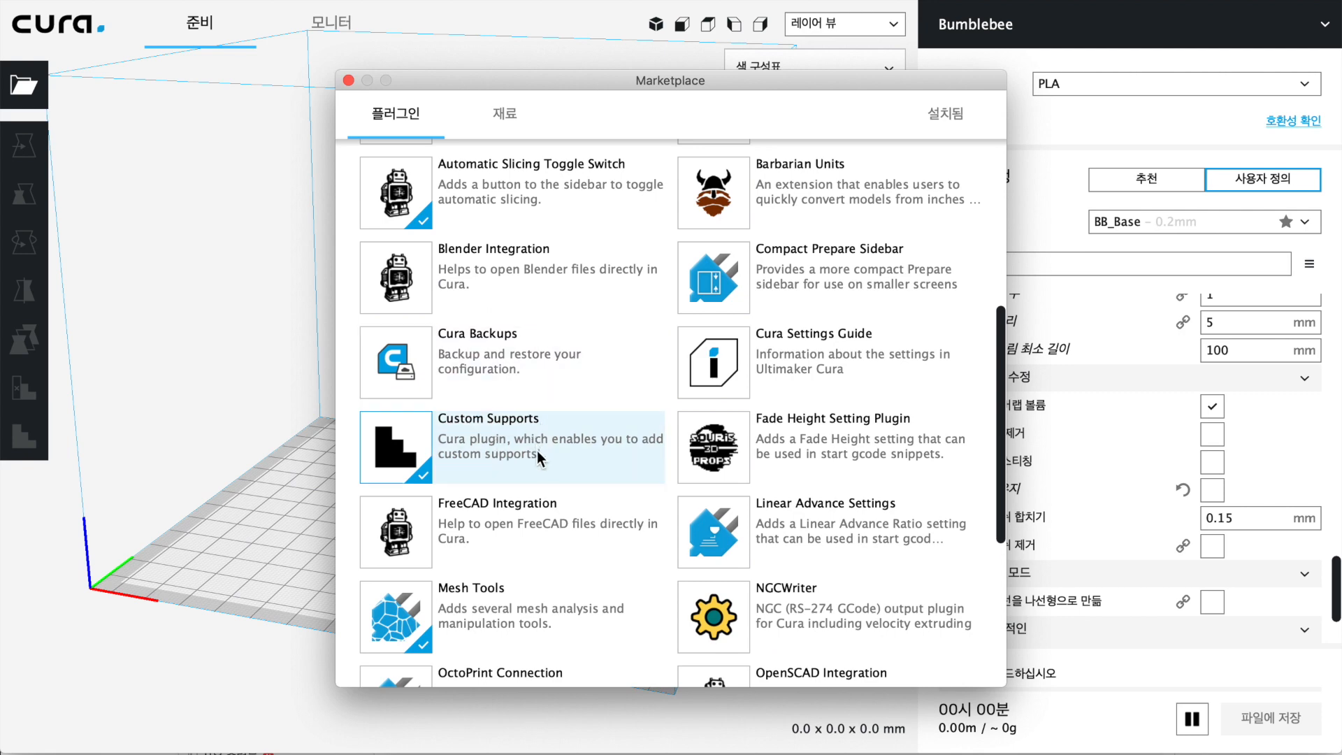
scroll(537, 450, "down", 5)
scroll(537, 450, "down", 2)
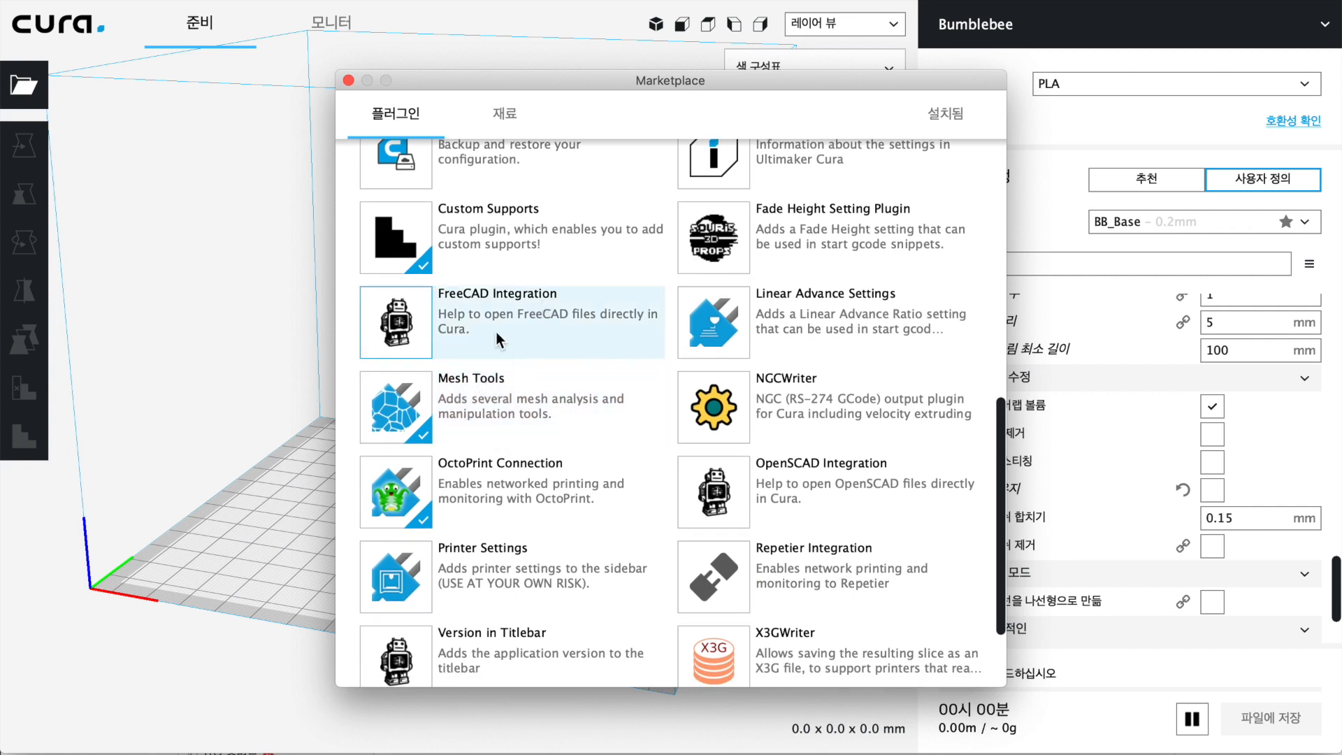
left_click(461, 384)
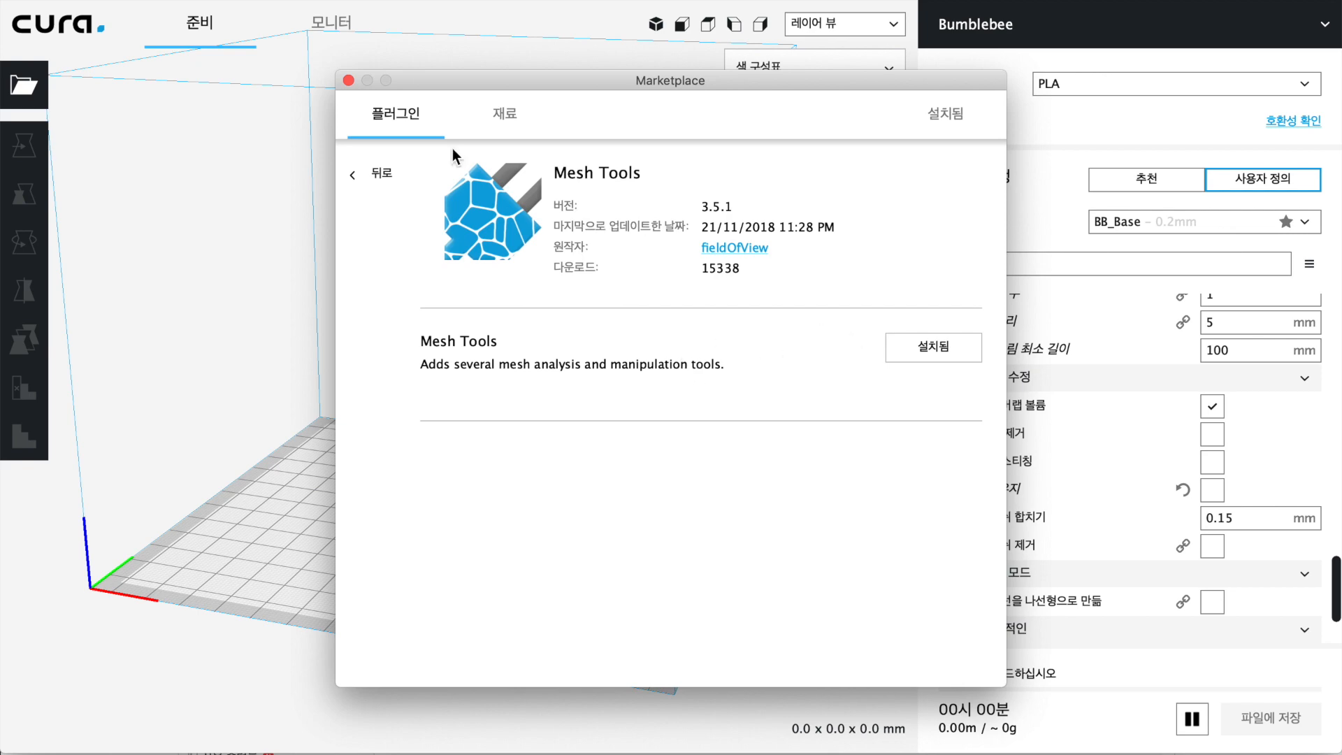
left_click(349, 81)
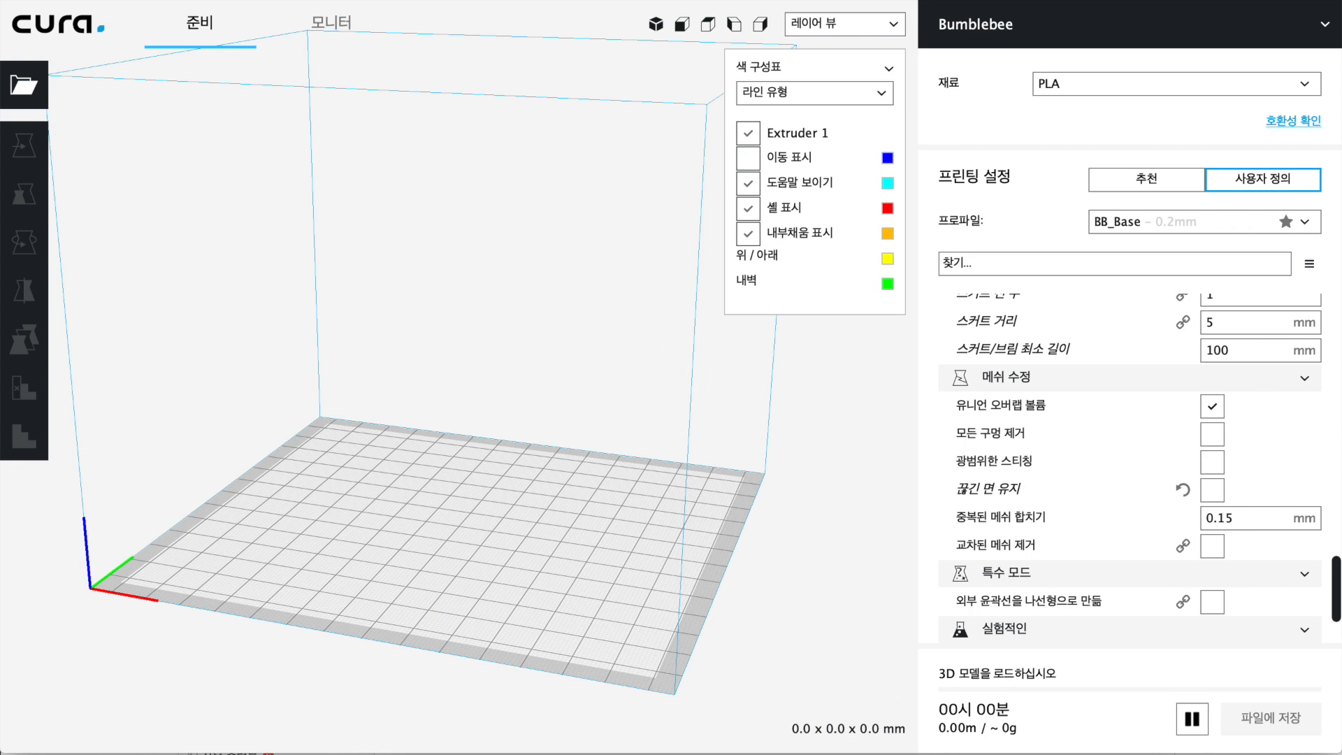
Review the commands offered by the Mesh Tools extension without running any of them.
left_click(356, 1)
mouse_move(372, 47)
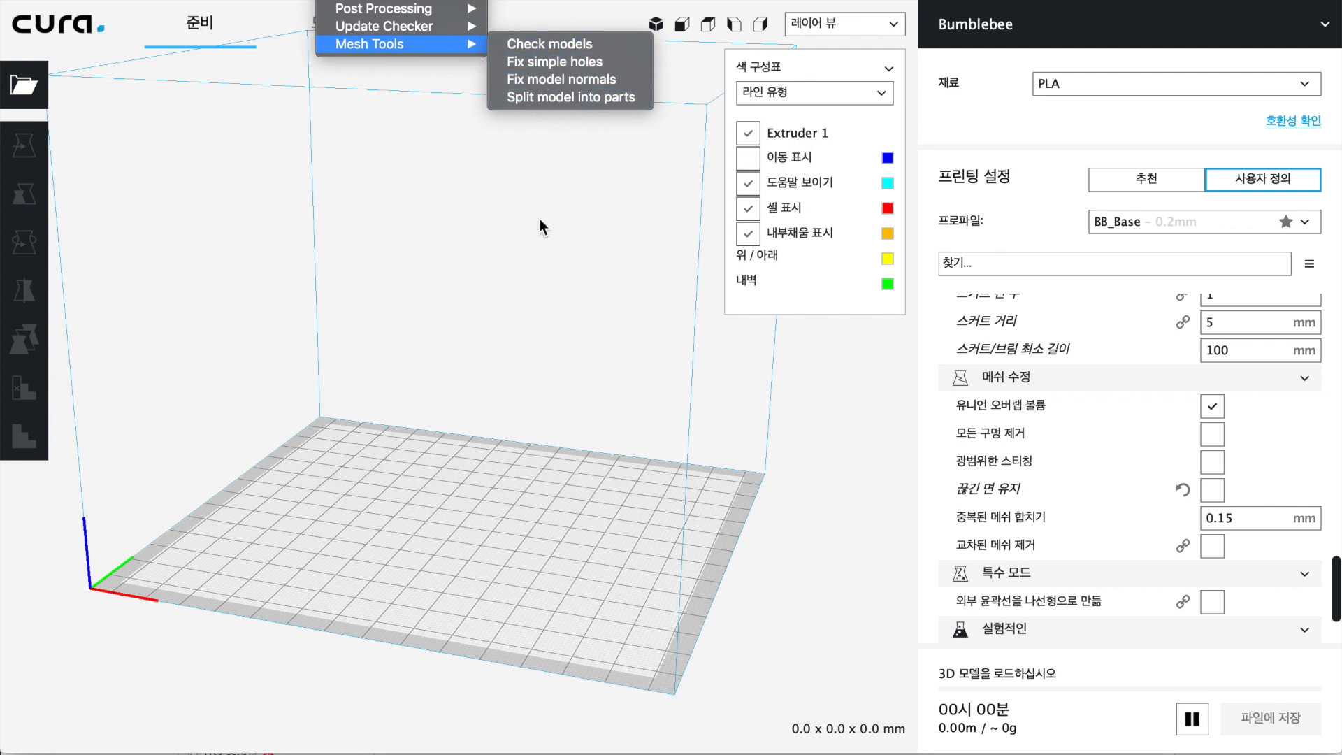
left_click(549, 311)
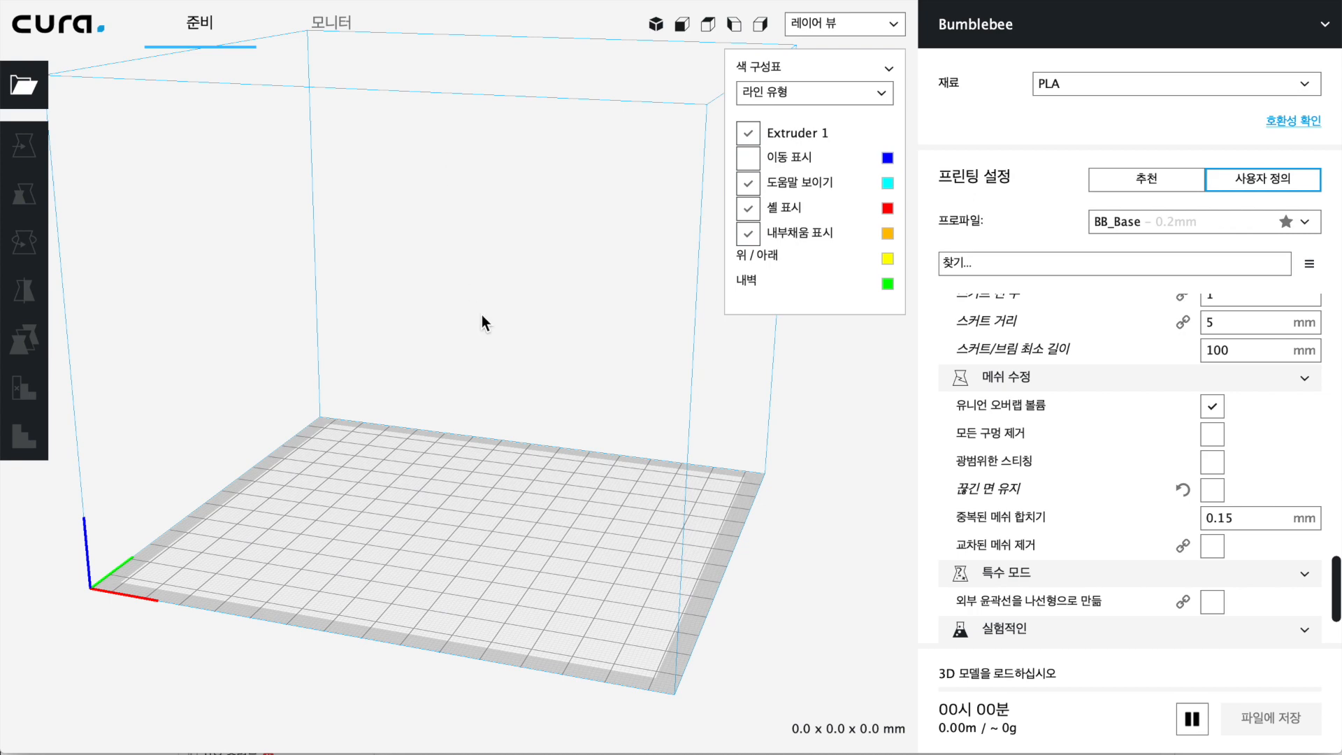
Load the 181108_Standing_HoodRyan model onto the build plate.
left_click_drag(463, 754, 462, 417)
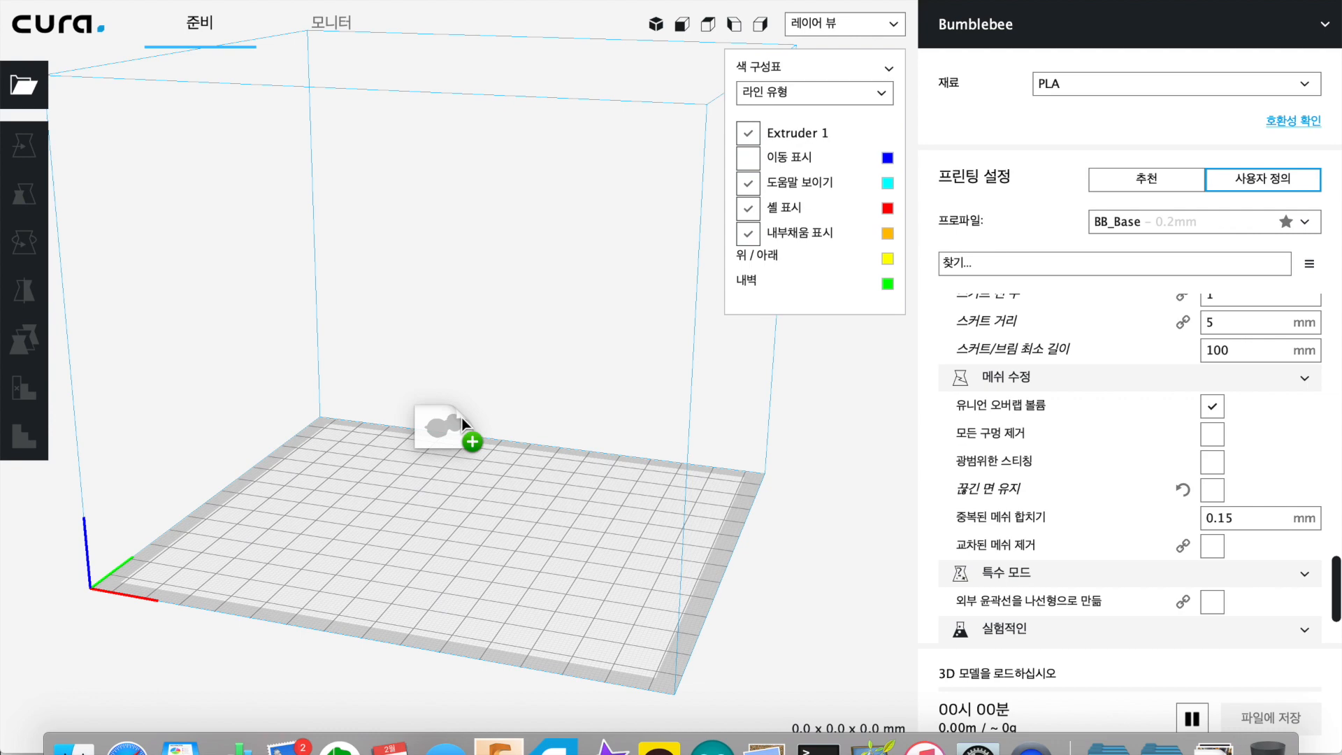
left_click_drag(462, 414, 476, 397)
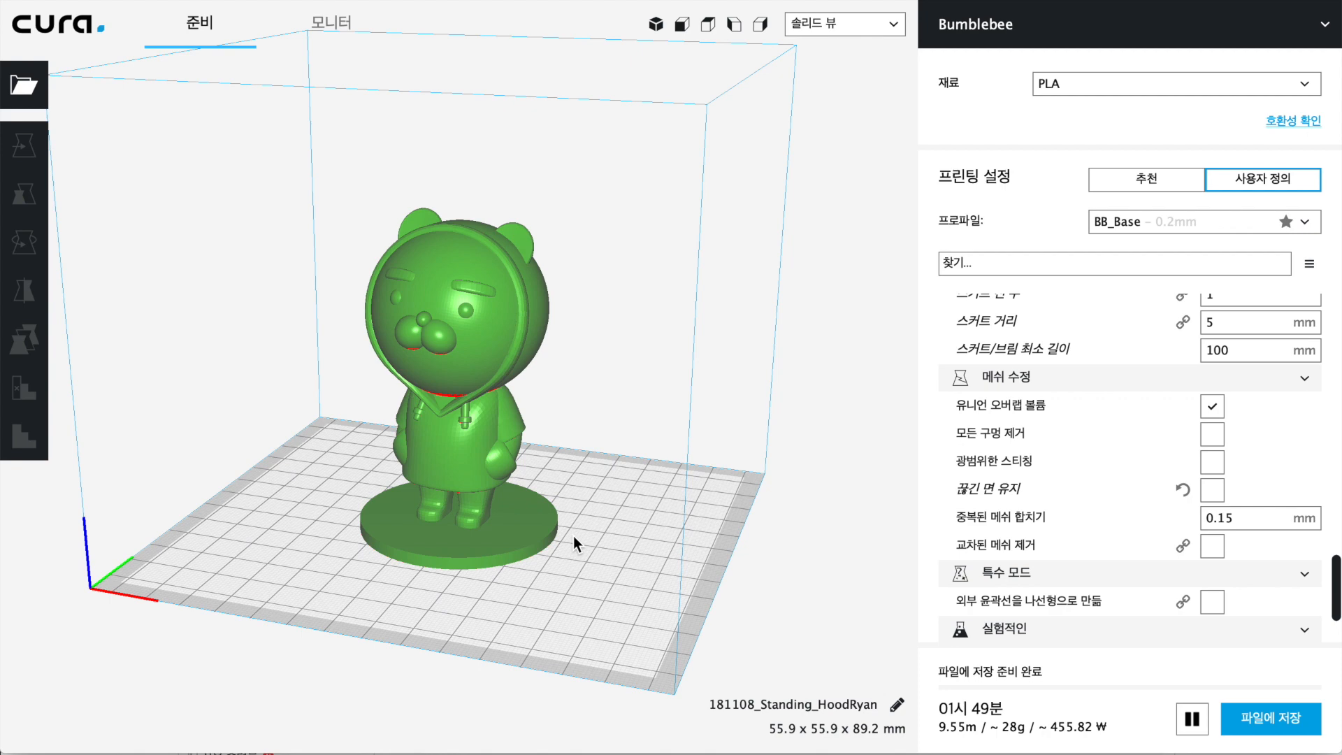
Switch the bear figure to layer view and examine its sliced face and head up close and from several angles.
left_click(891, 26)
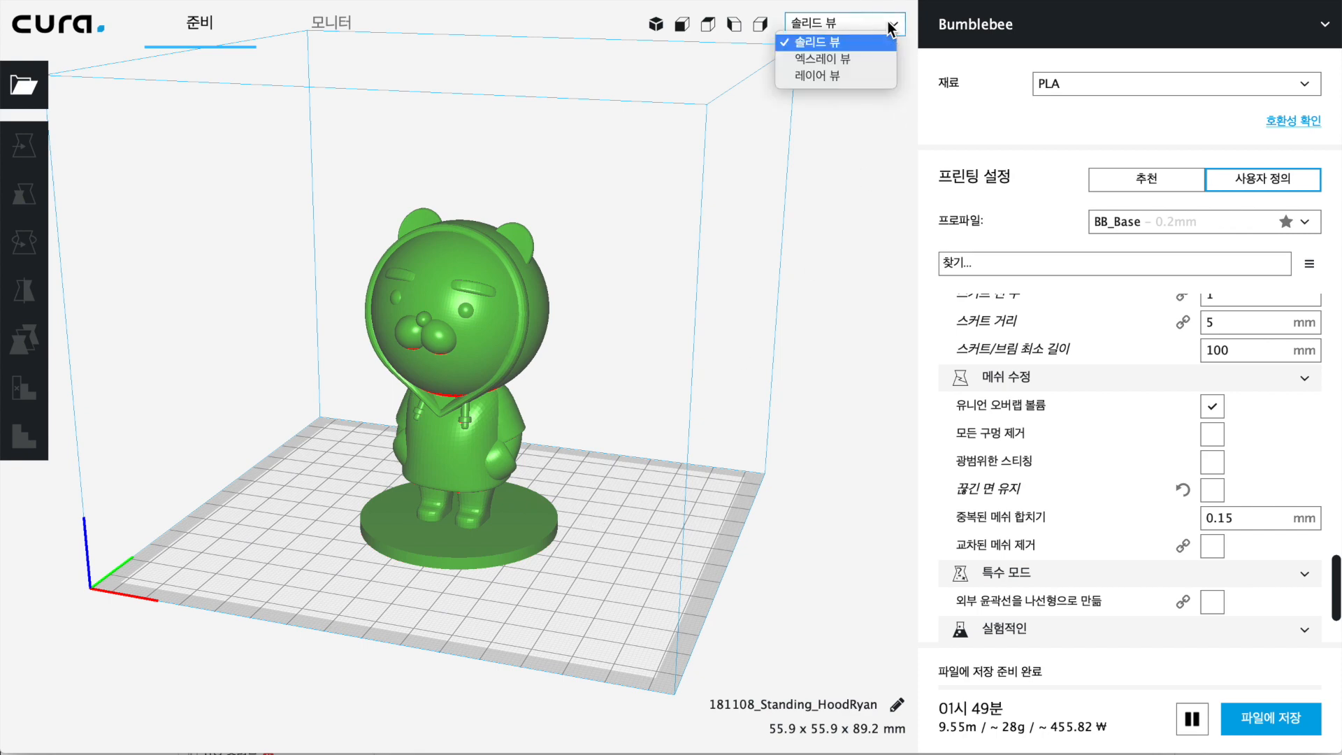
left_click(824, 77)
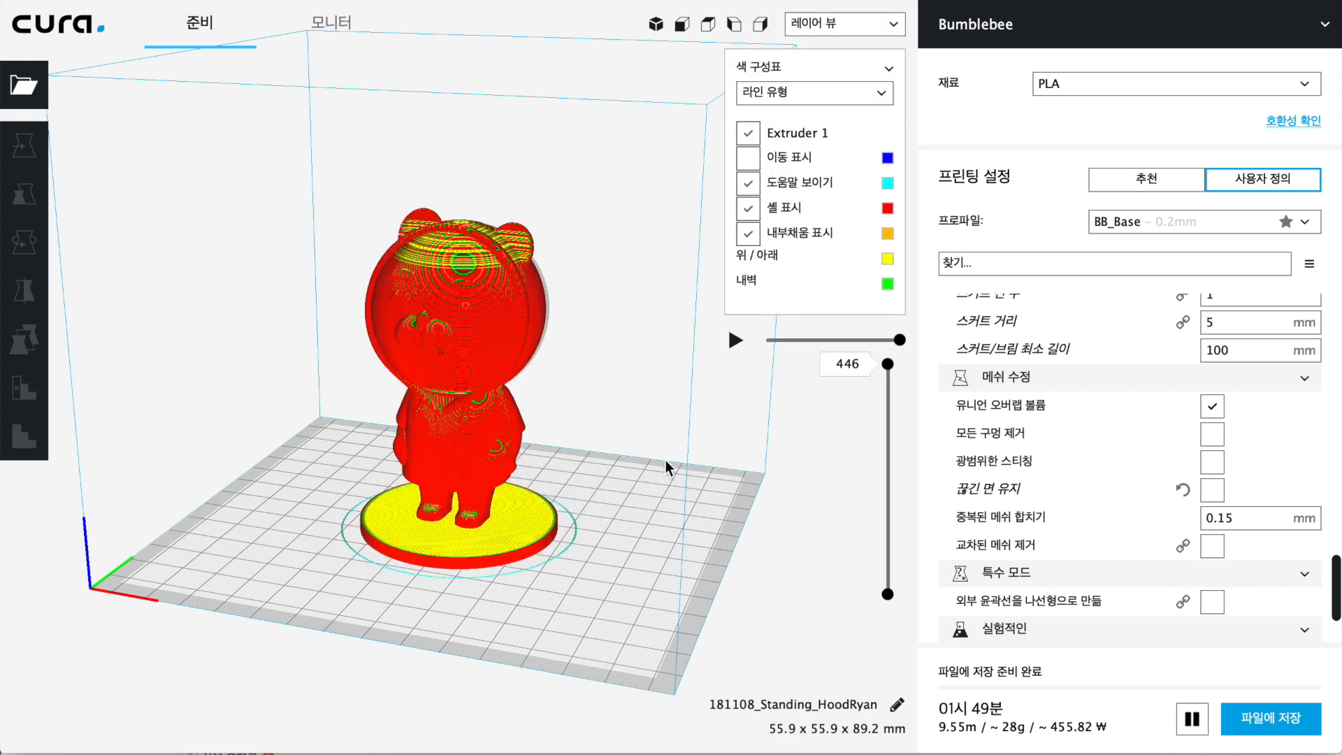
scroll(657, 452, "up", 6)
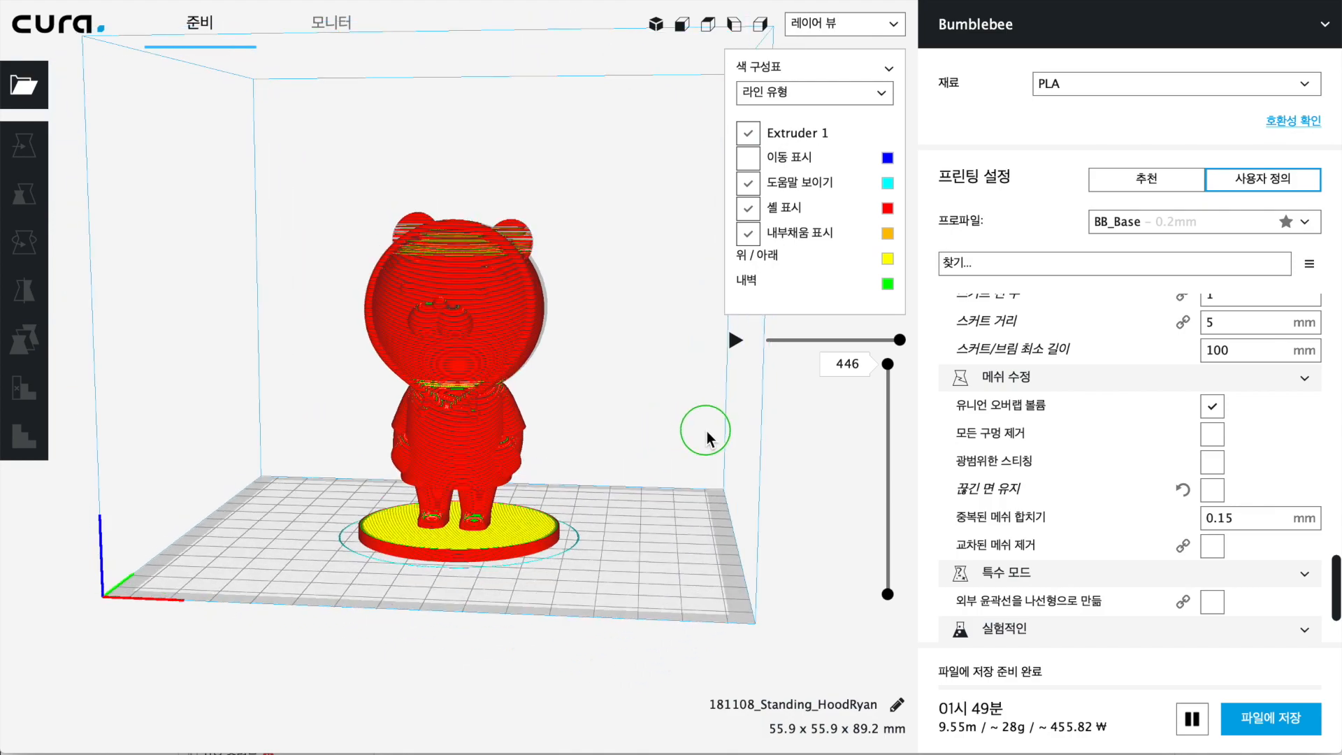
right_click_drag(724, 434, 551, 350)
right_click_drag(651, 260, 617, 255)
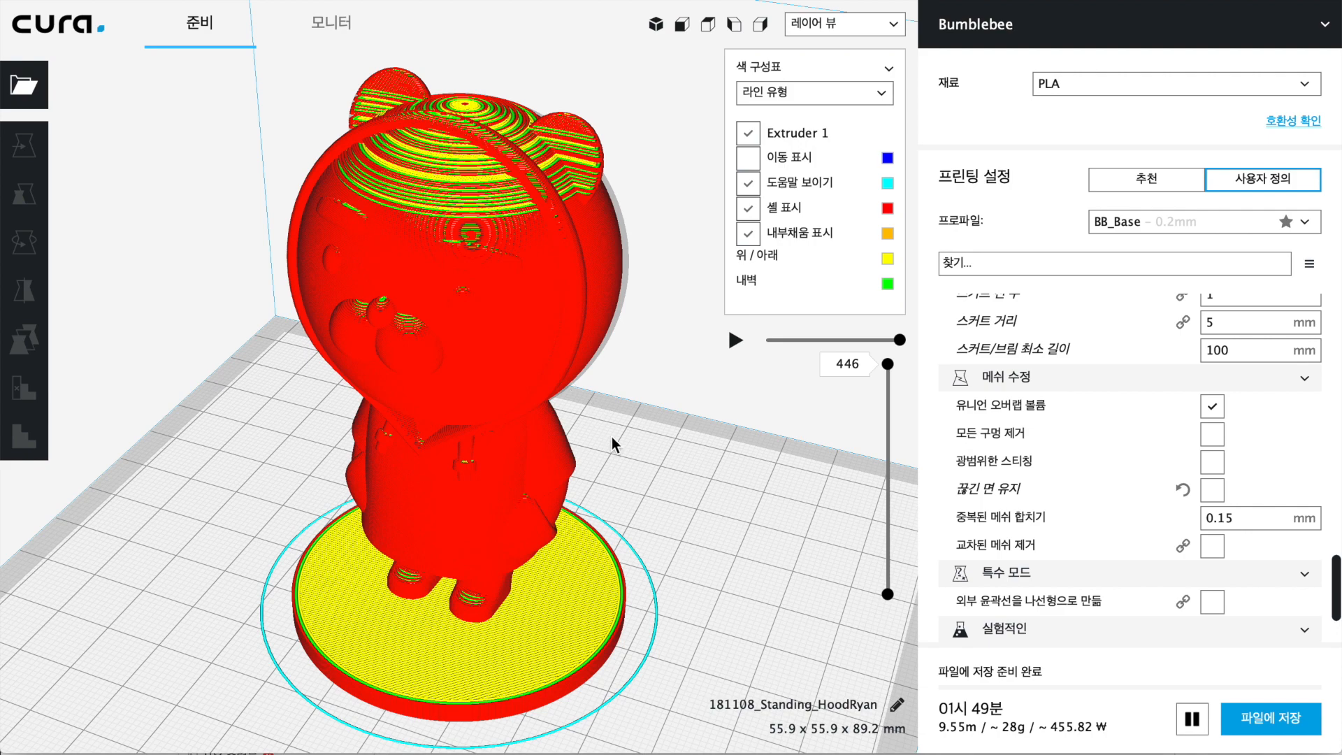
scroll(611, 437, "down", 4)
mouse_move(608, 395)
right_mouse_down()
mouse_move(607, 372)
mouse_move(600, 413)
right_mouse_up()
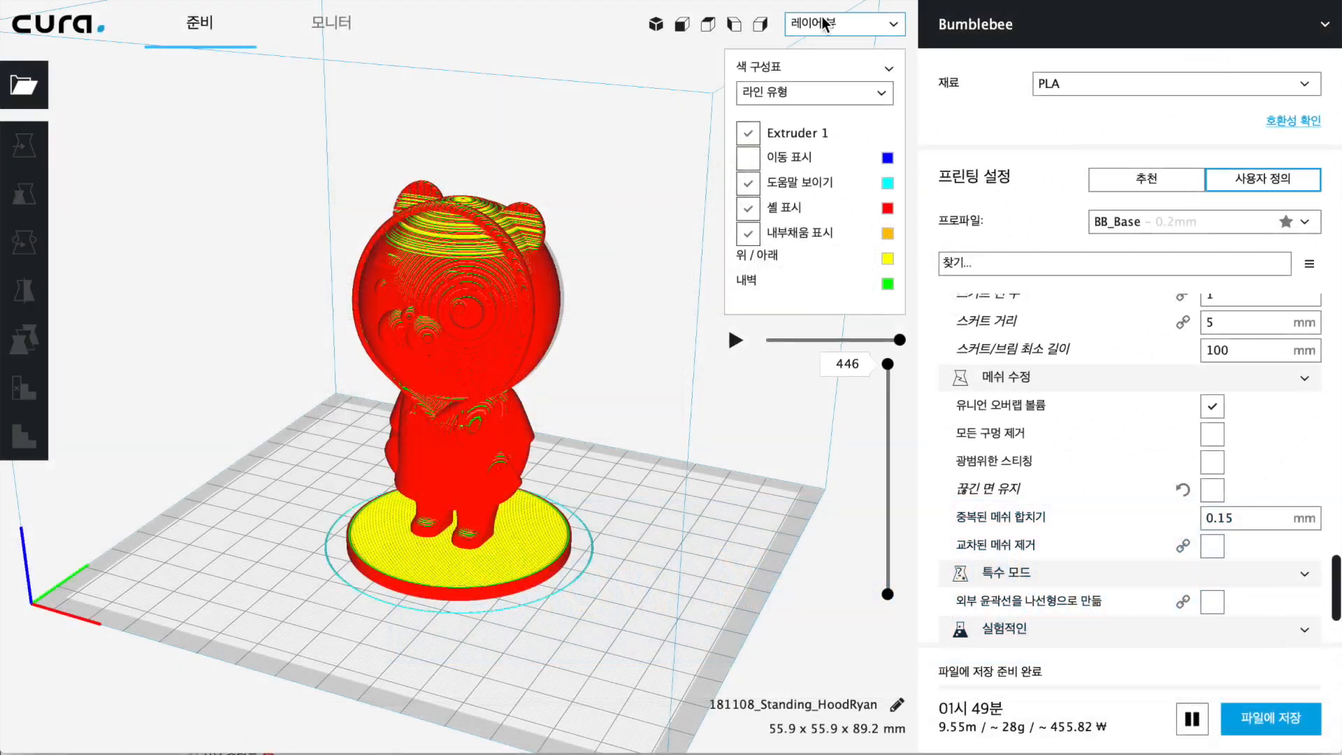
Switch the bear figure to X-ray view and examine its head for mesh errors from several angles.
left_click(843, 23)
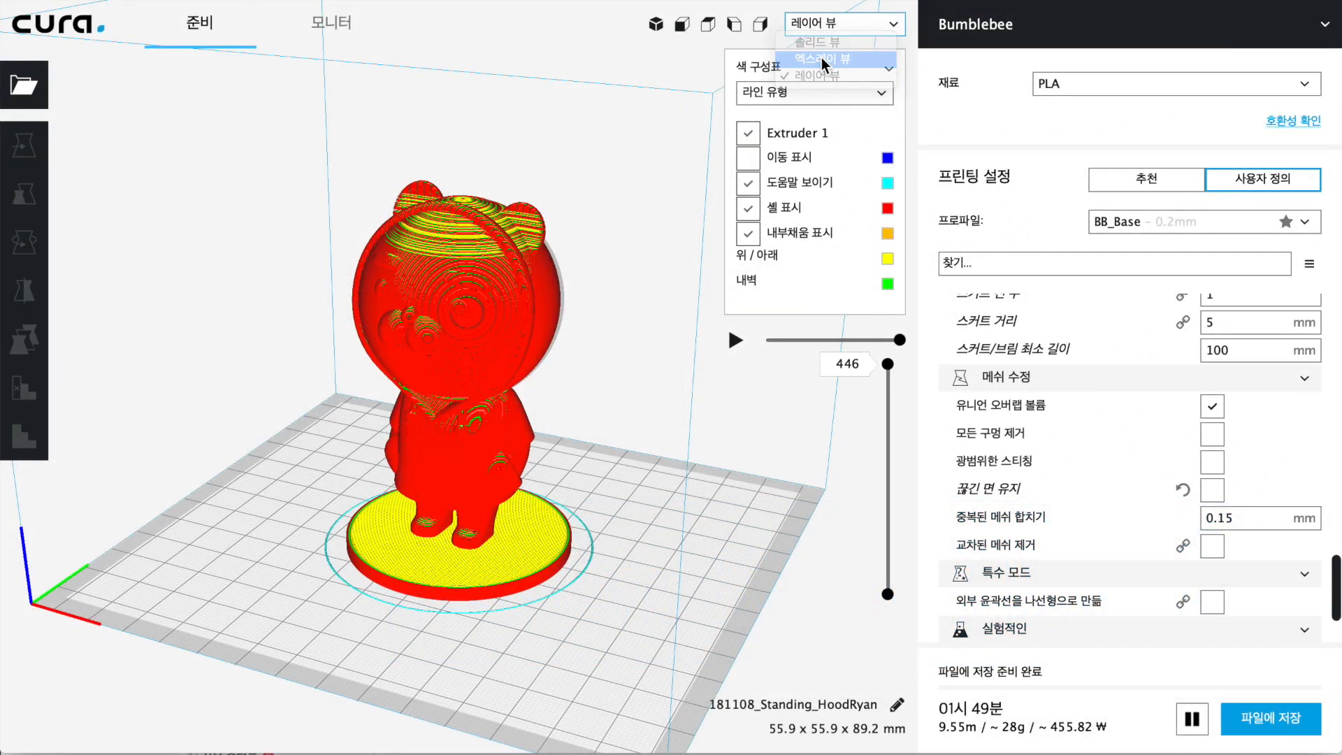
left_click(821, 59)
right_click_drag(668, 367, 641, 371)
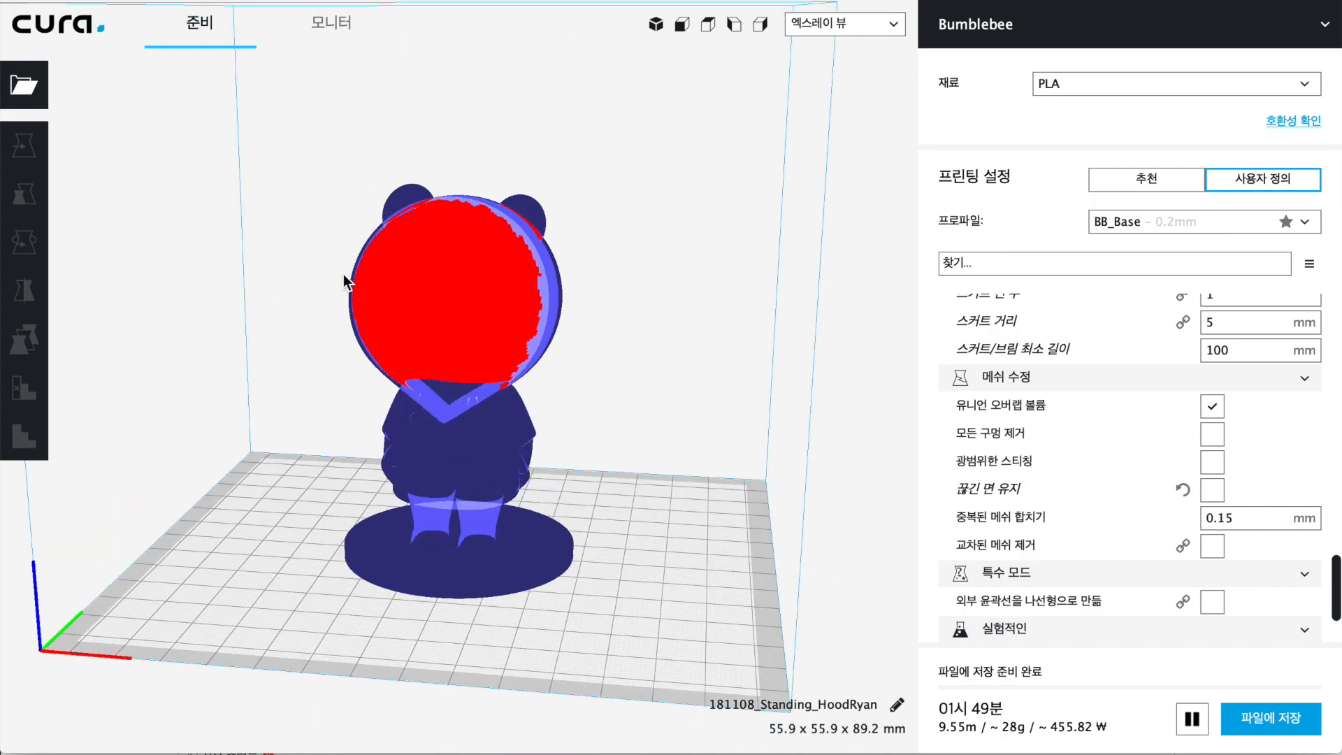
right_click_drag(641, 289, 526, 325)
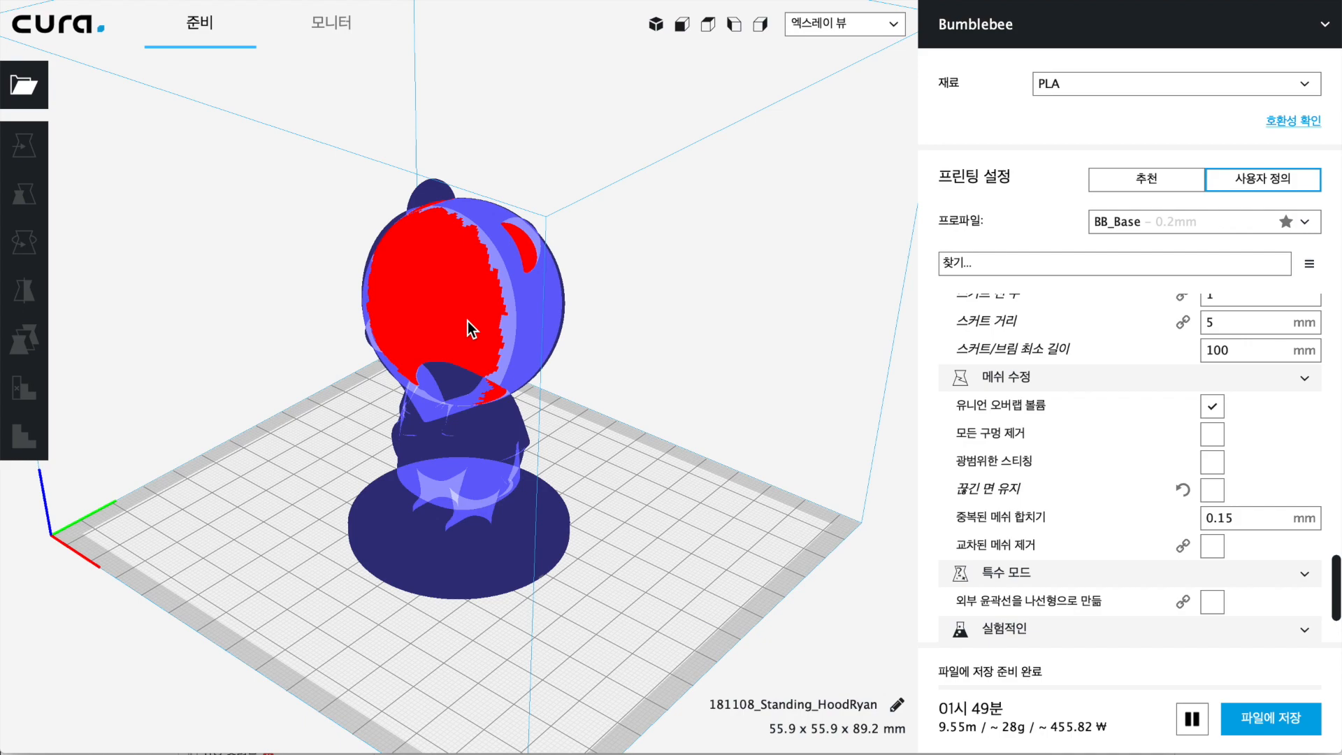
right_click_drag(610, 411, 638, 366)
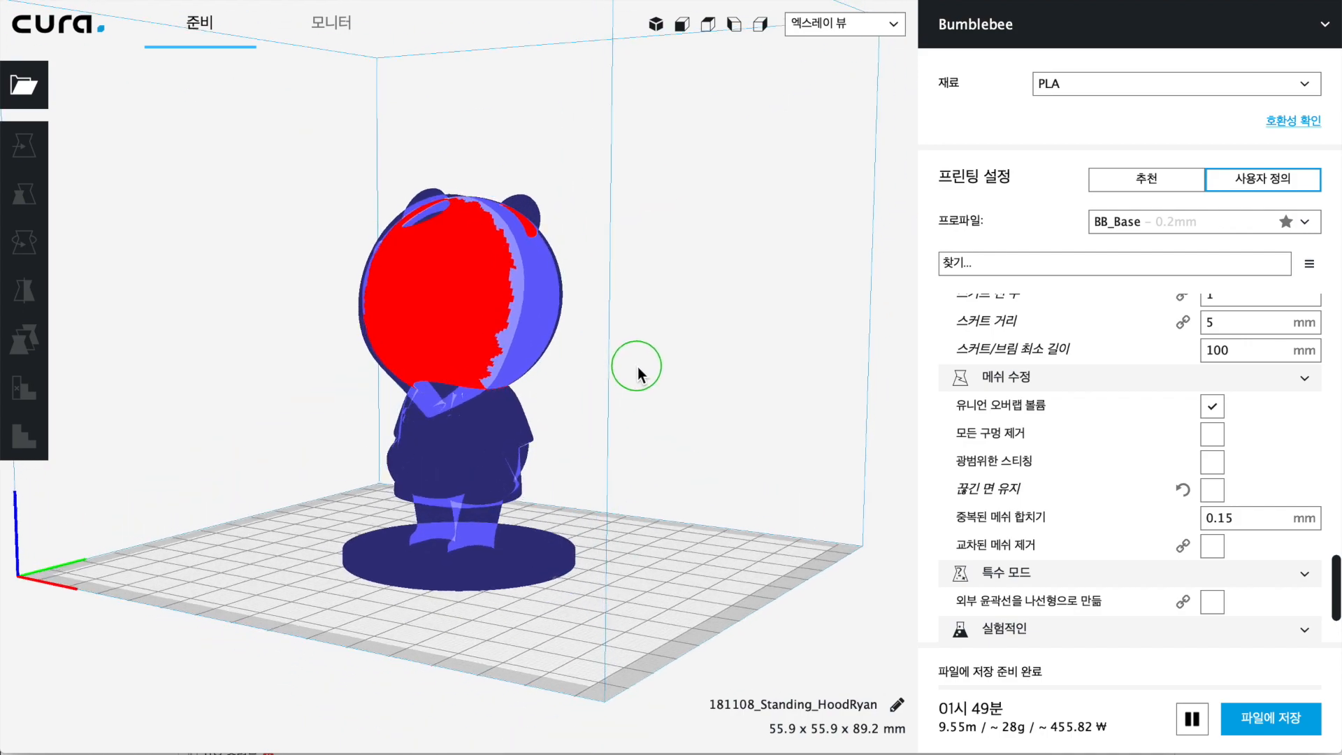
Return to layer view and examine the sliced bear figure up close.
left_click(842, 30)
left_click(822, 81)
right_click_drag(619, 288, 685, 358)
scroll(685, 358, "up", 5)
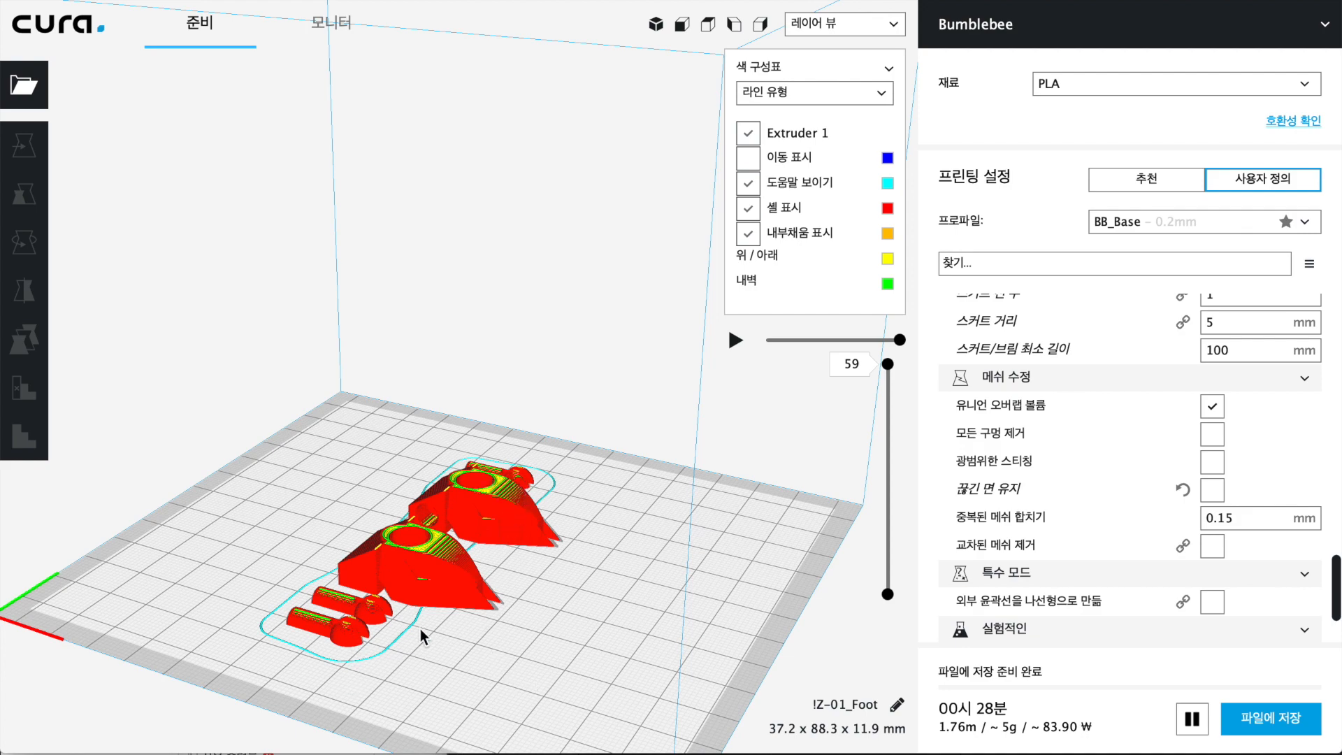
Examine the sliced feet and pins of the !Z-01_Foot model from above in layer view.
right_click_drag(577, 633, 565, 712)
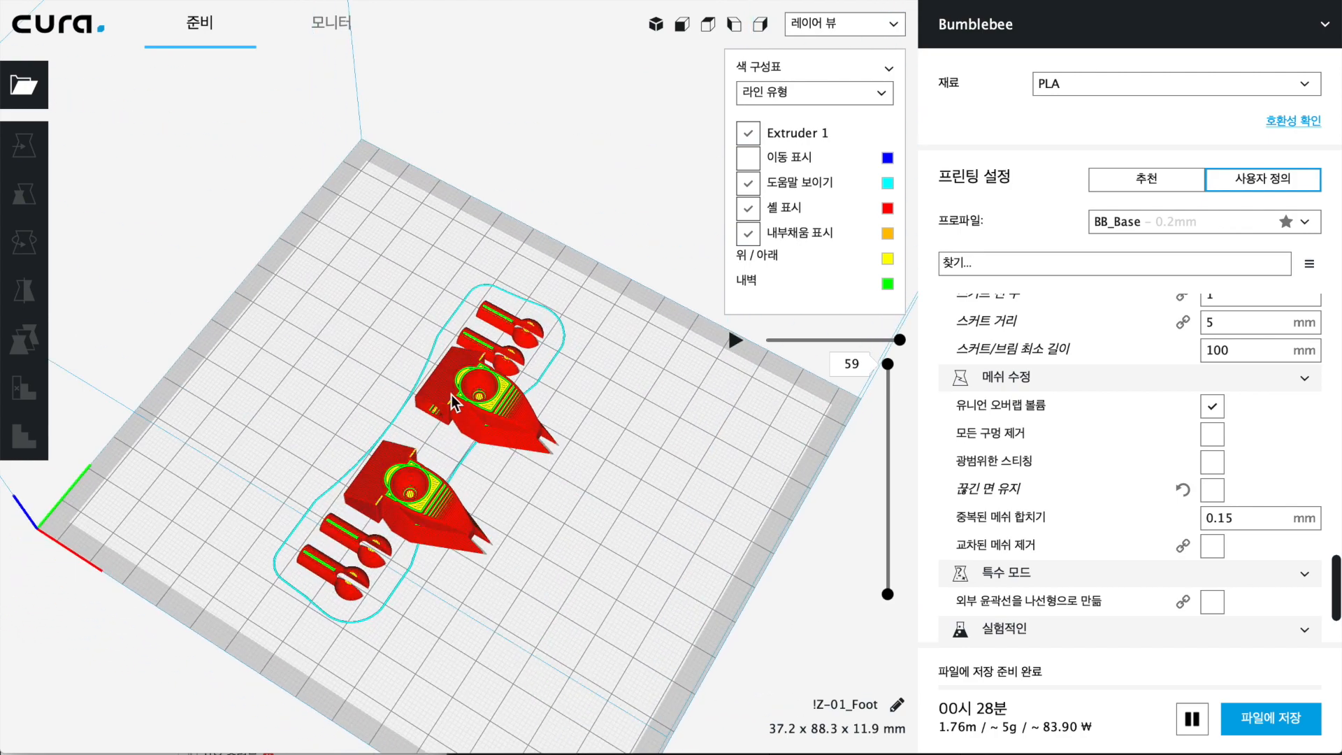
scroll(453, 403, "up", 4)
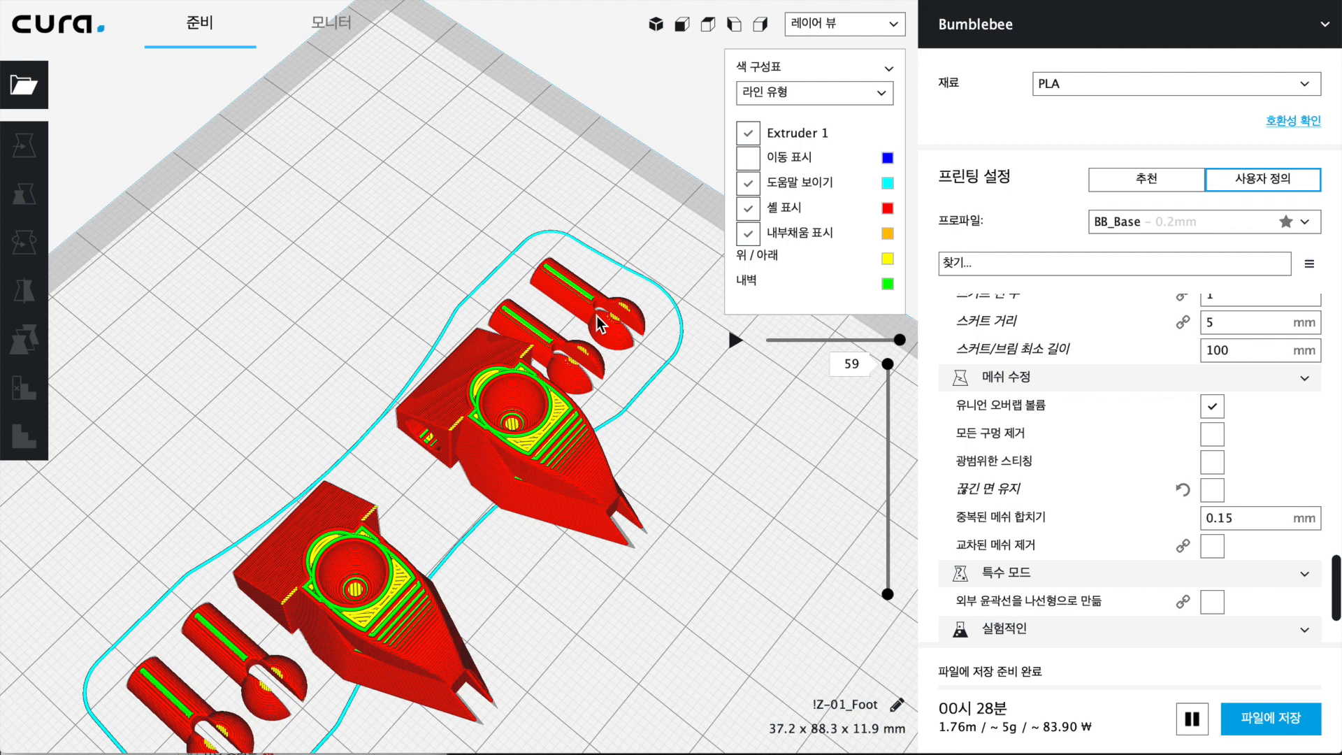
scroll(589, 440, "down", 3)
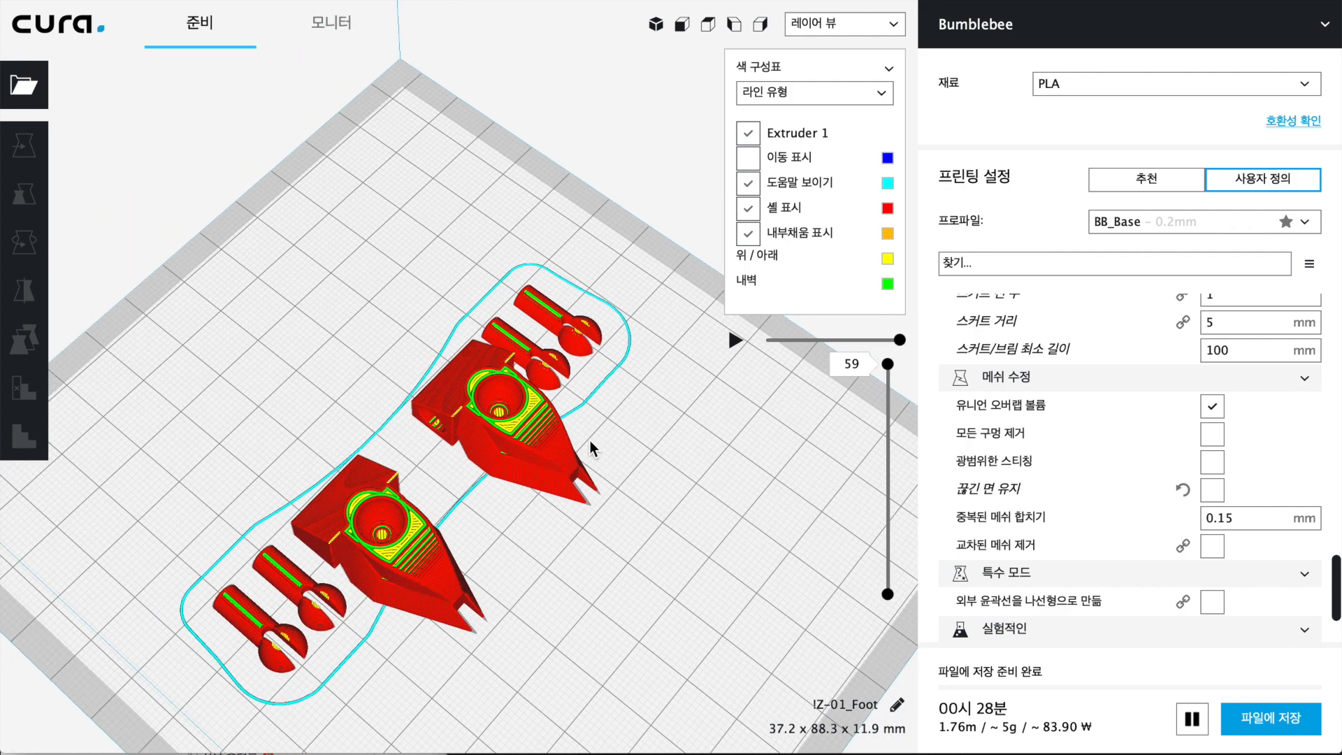
right_click_drag(605, 472, 555, 586)
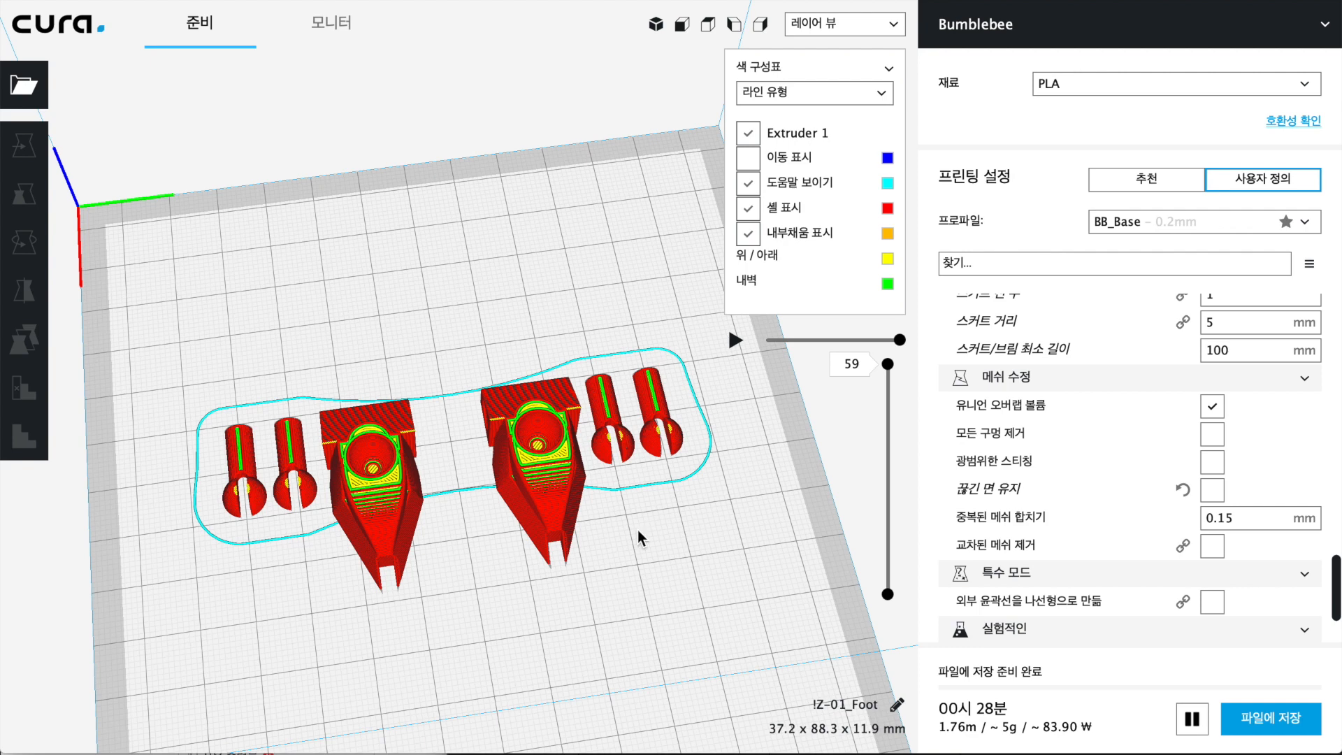
mouse_move(638, 538)
right_mouse_down()
mouse_move(615, 441)
mouse_move(624, 520)
right_mouse_up()
Select the !Z-01_Foot model to check which parts belong to it, and clear the selection.
left_click(542, 473)
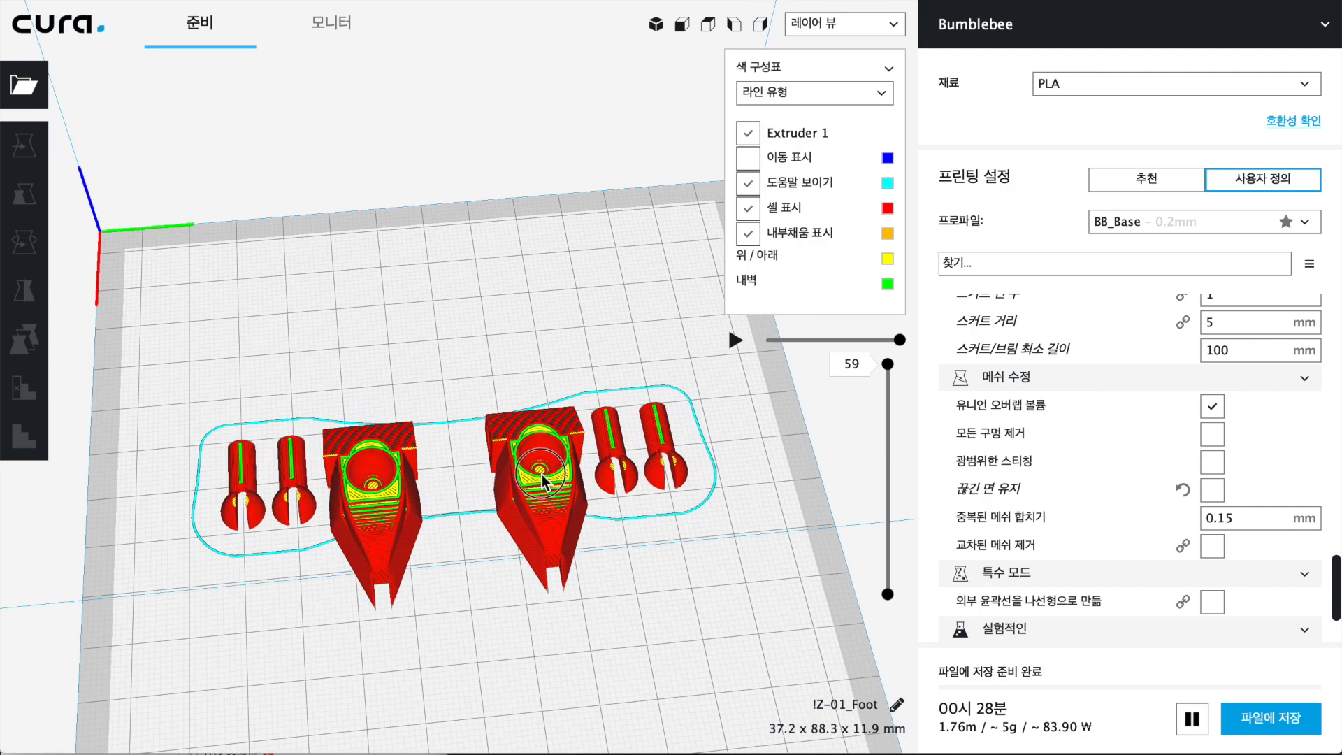
left_click(476, 595)
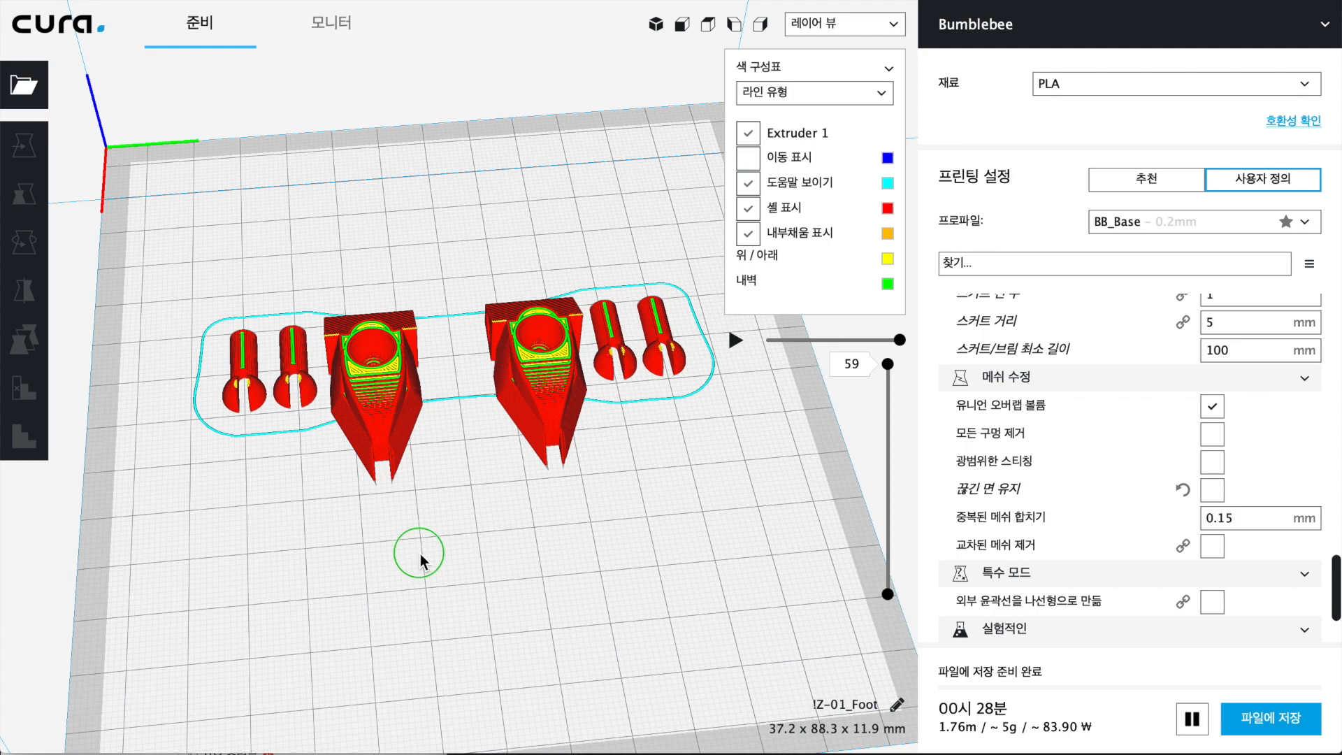
right_click_drag(413, 557, 543, 519)
left_click(400, 424)
right_click_drag(390, 559, 274, 554)
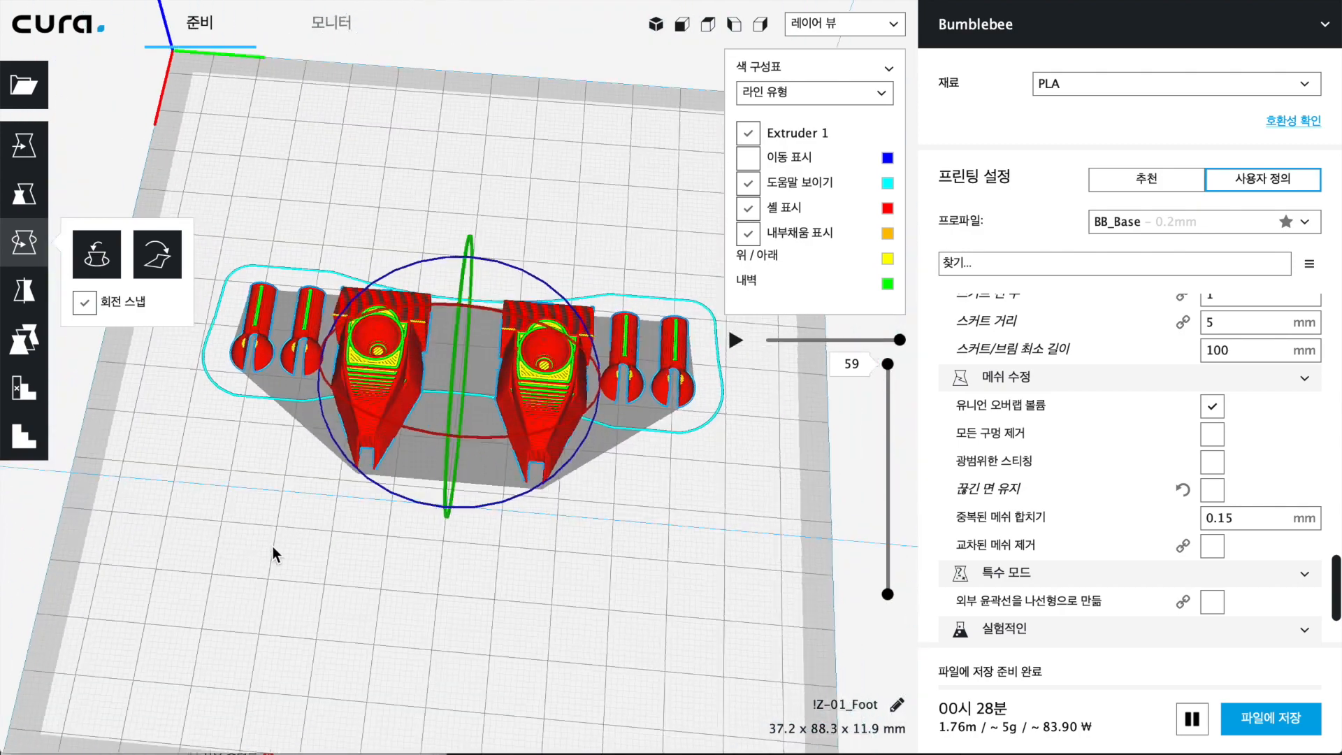
left_click(551, 588)
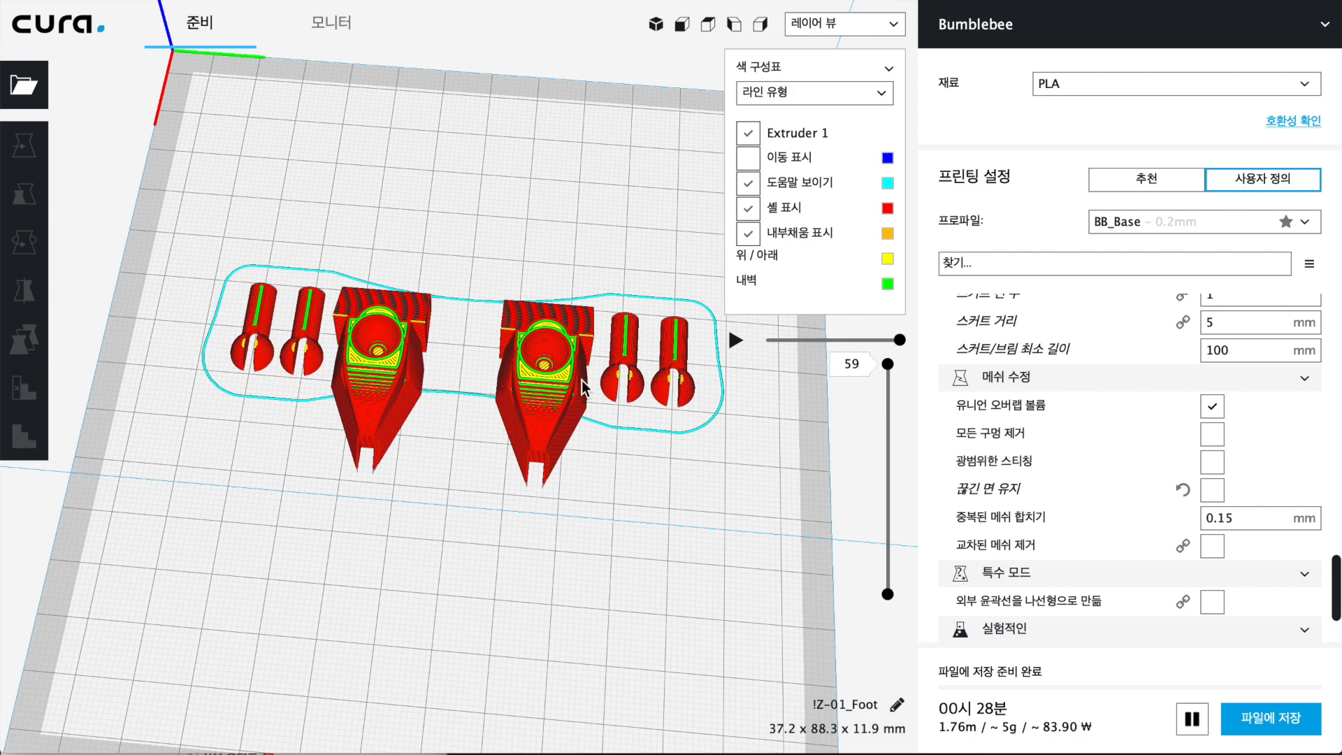
Select the !Z-01_Foot model and move it along the X axis to about -9.6 mm.
left_click(542, 393)
right_click_drag(494, 533, 451, 508)
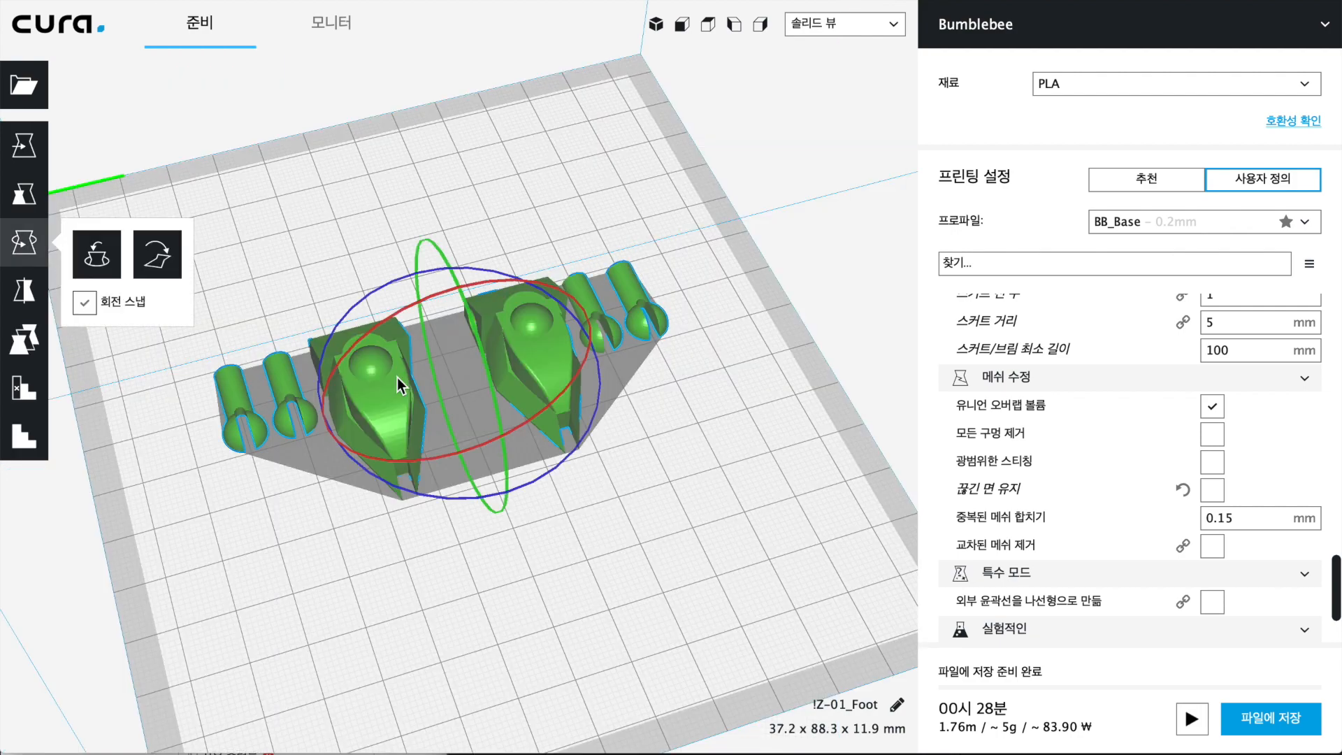
left_click(23, 146)
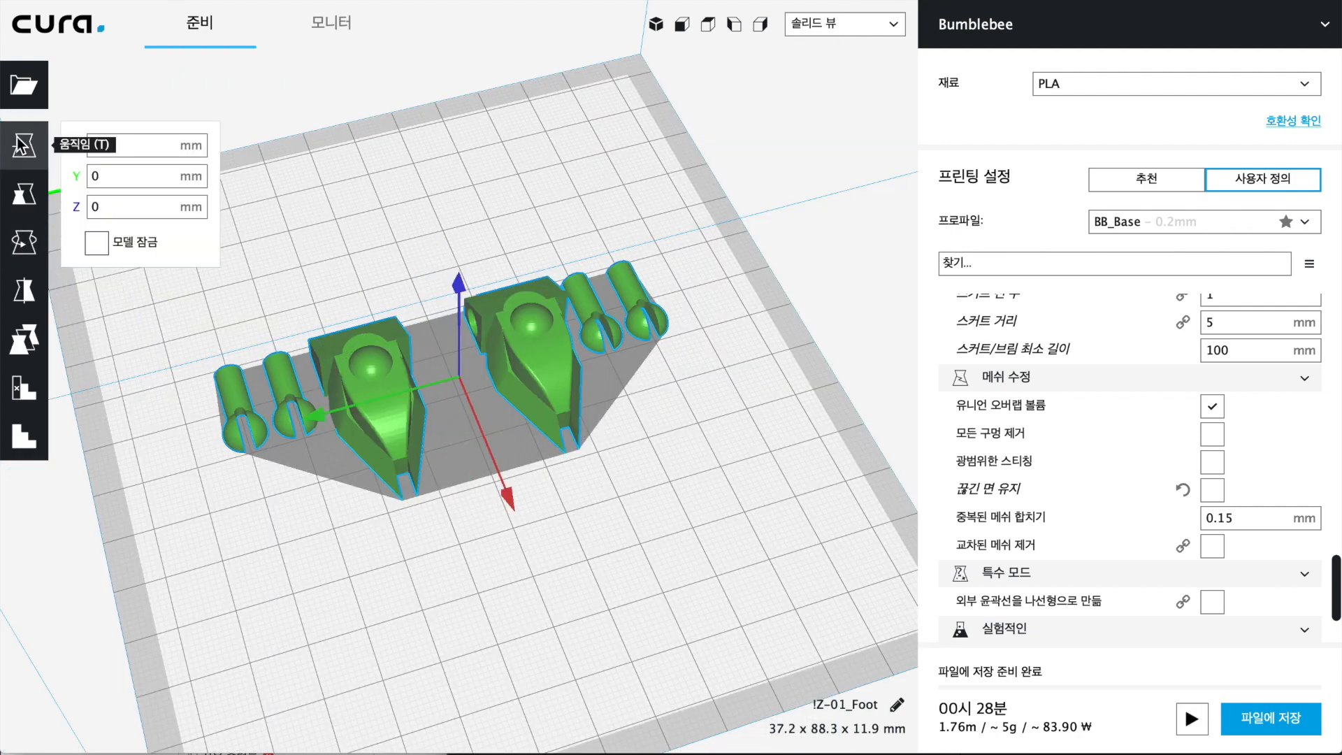
left_click_drag(505, 482, 526, 594)
left_click_drag(435, 307, 477, 440)
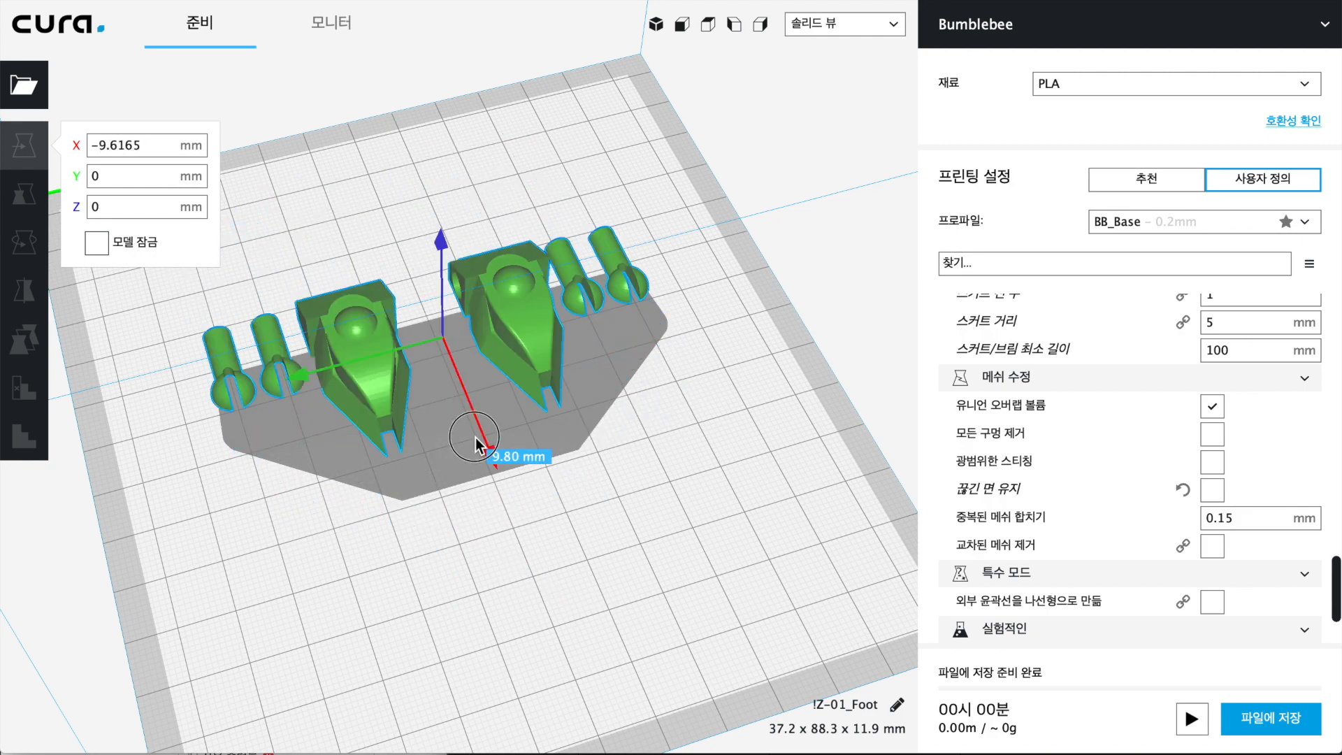
Split the selected !Z-01_Foot model into separate parts with Mesh Tools.
right_click(503, 316)
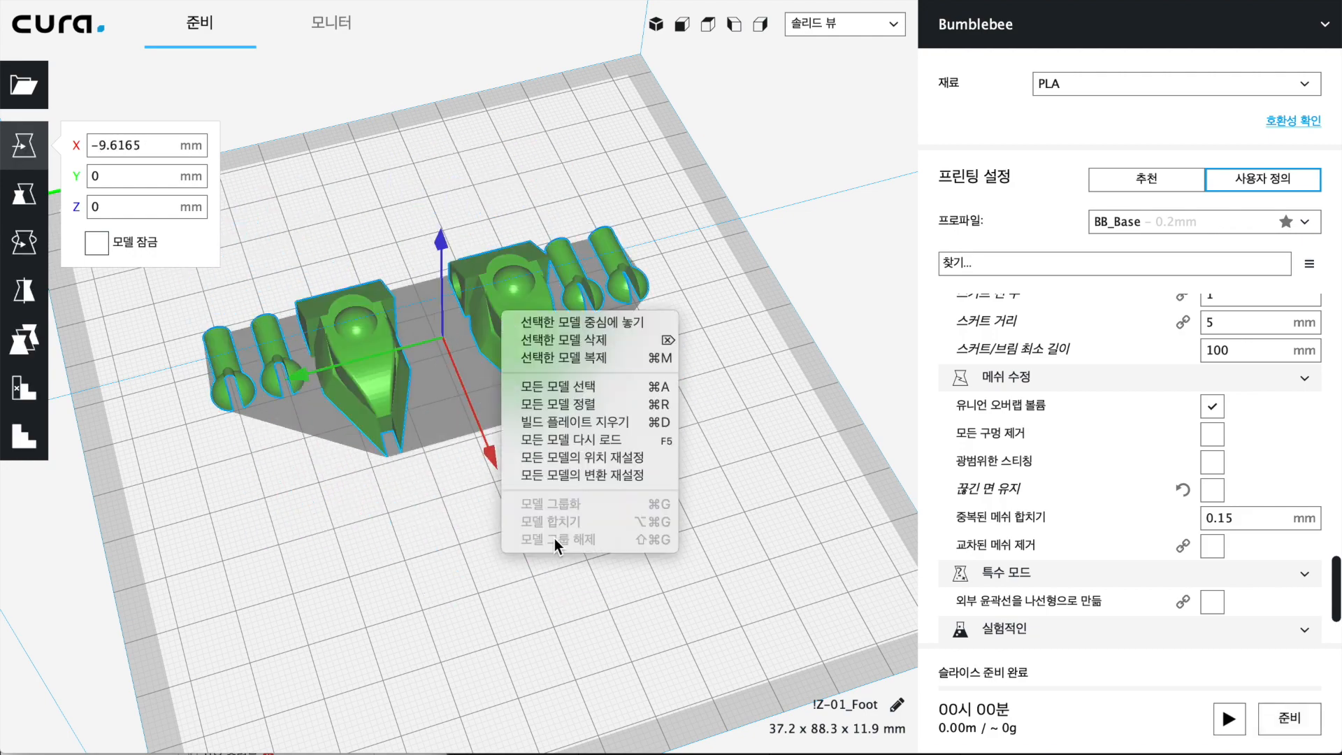
left_click(442, 591)
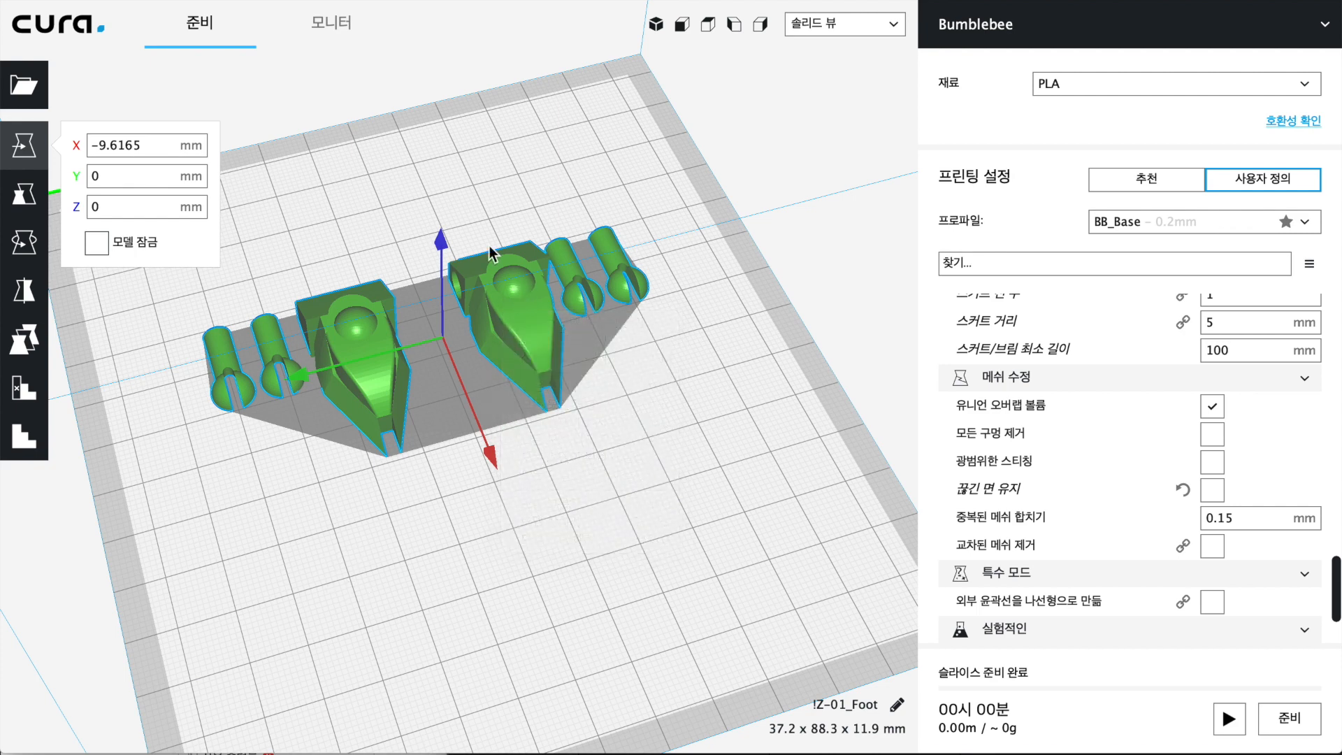
left_click(336, 0)
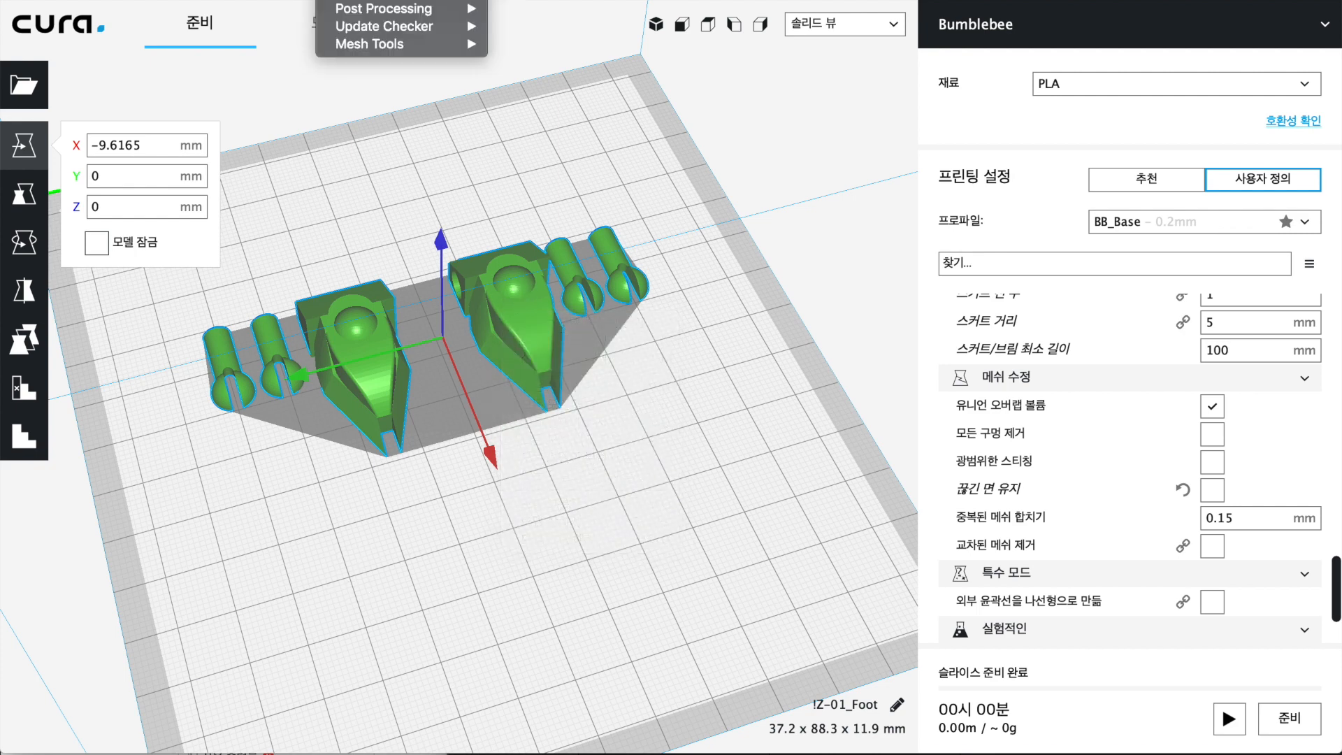
mouse_move(371, 48)
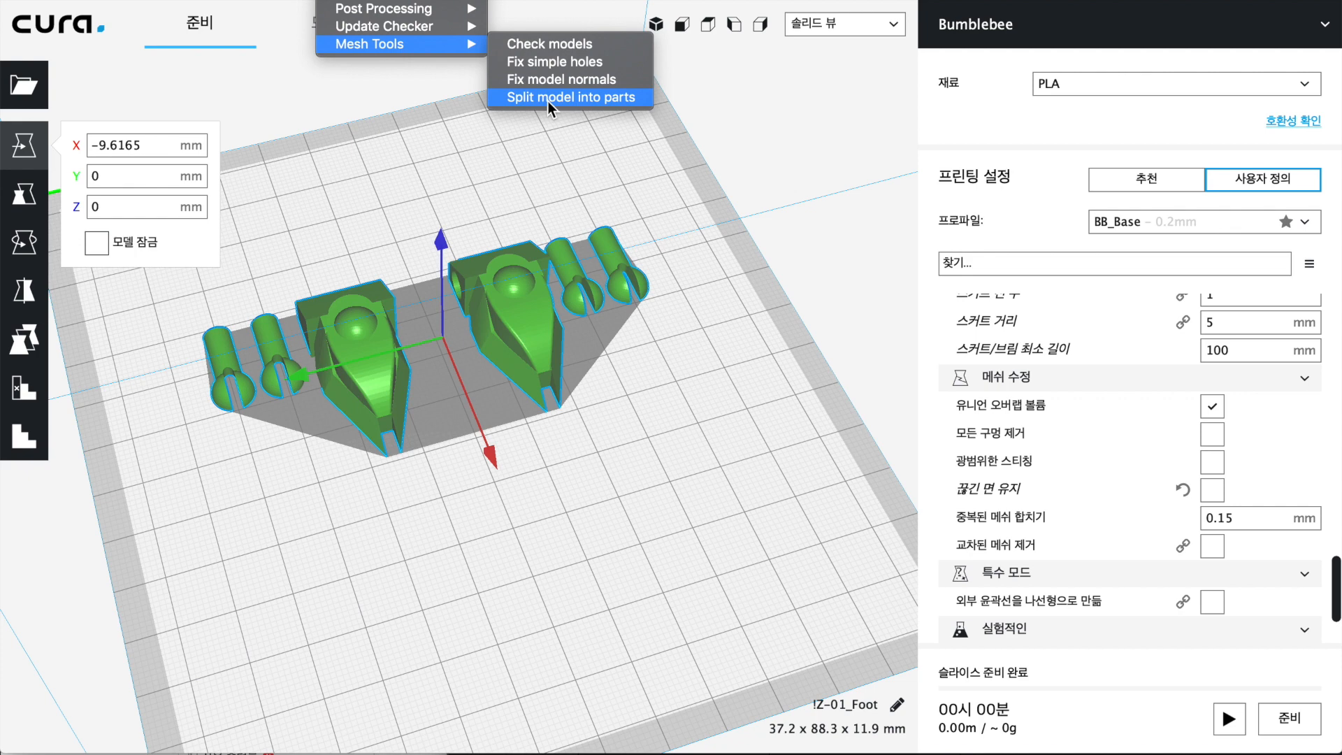
left_click(594, 99)
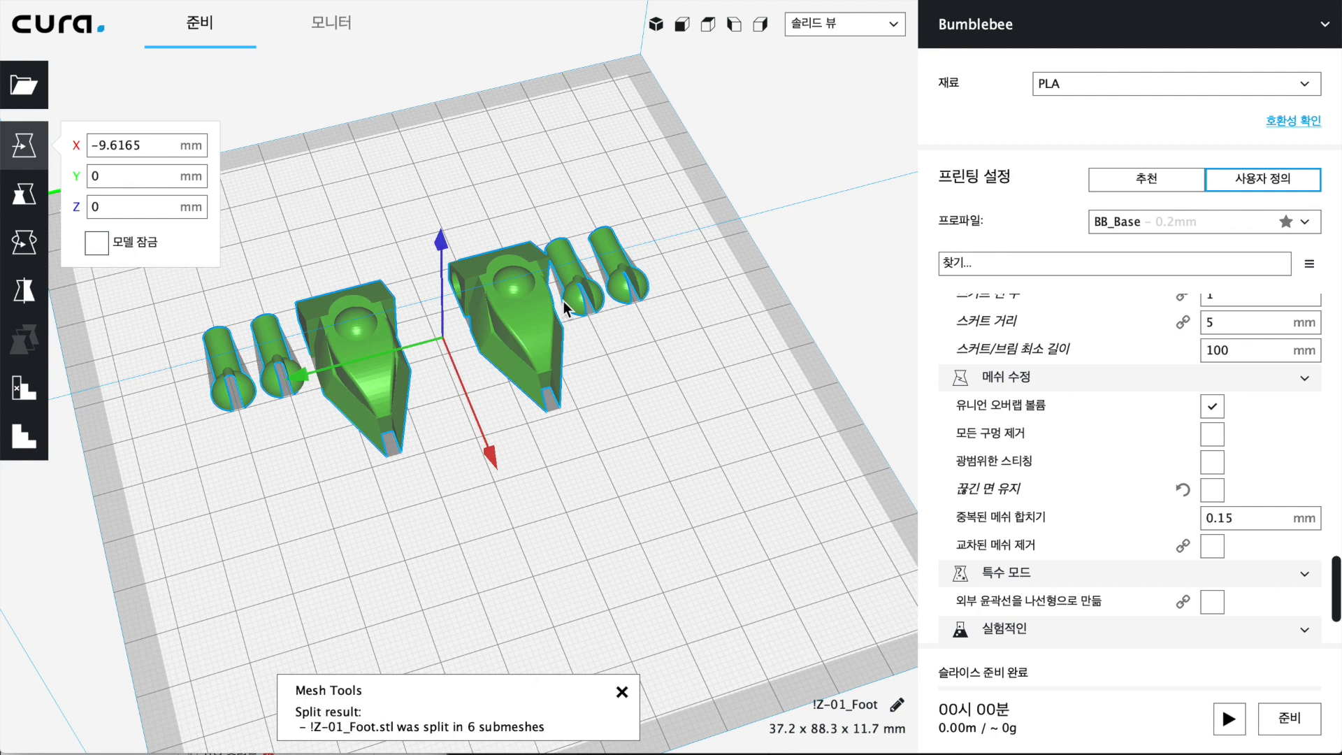
Dismiss the split result message and move the foot beside the far pin pair to about X 14.5 mm, Y -25.4 mm.
left_click(516, 540)
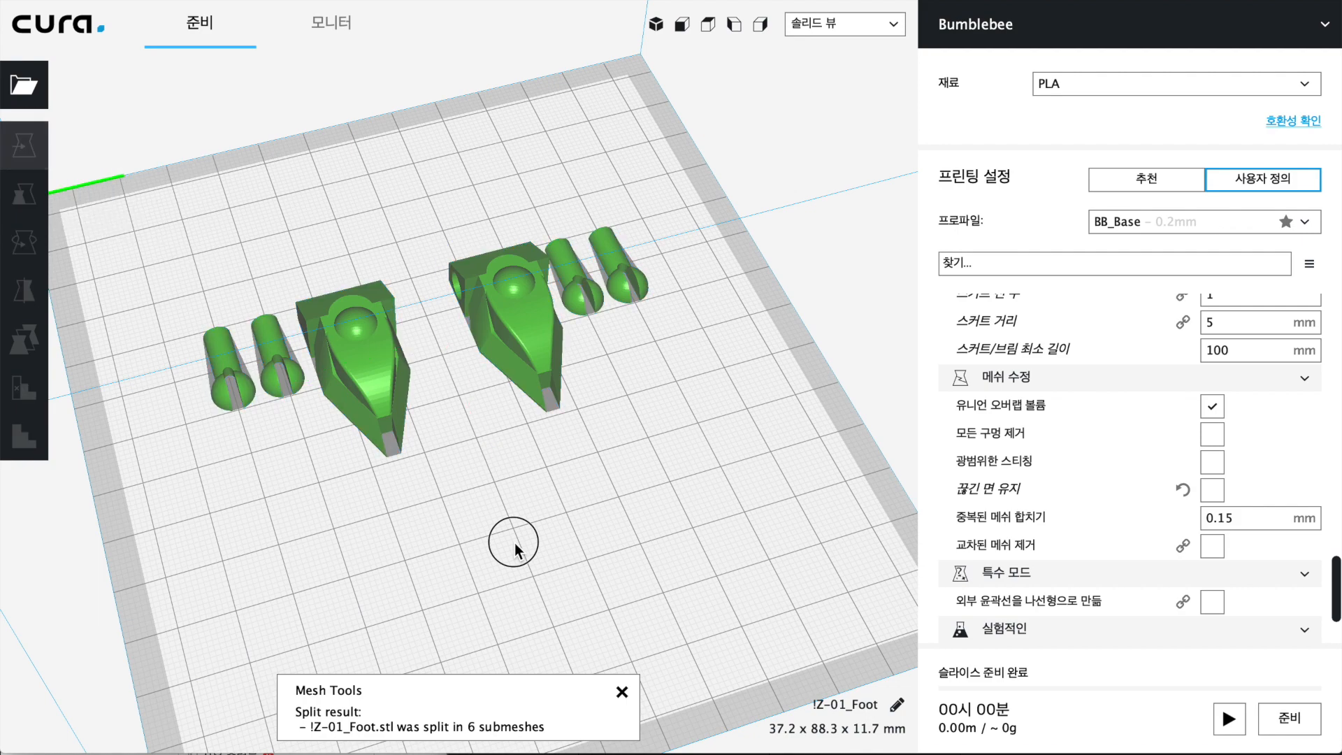
left_click(622, 692)
left_click(592, 479)
right_click_drag(593, 479, 604, 549)
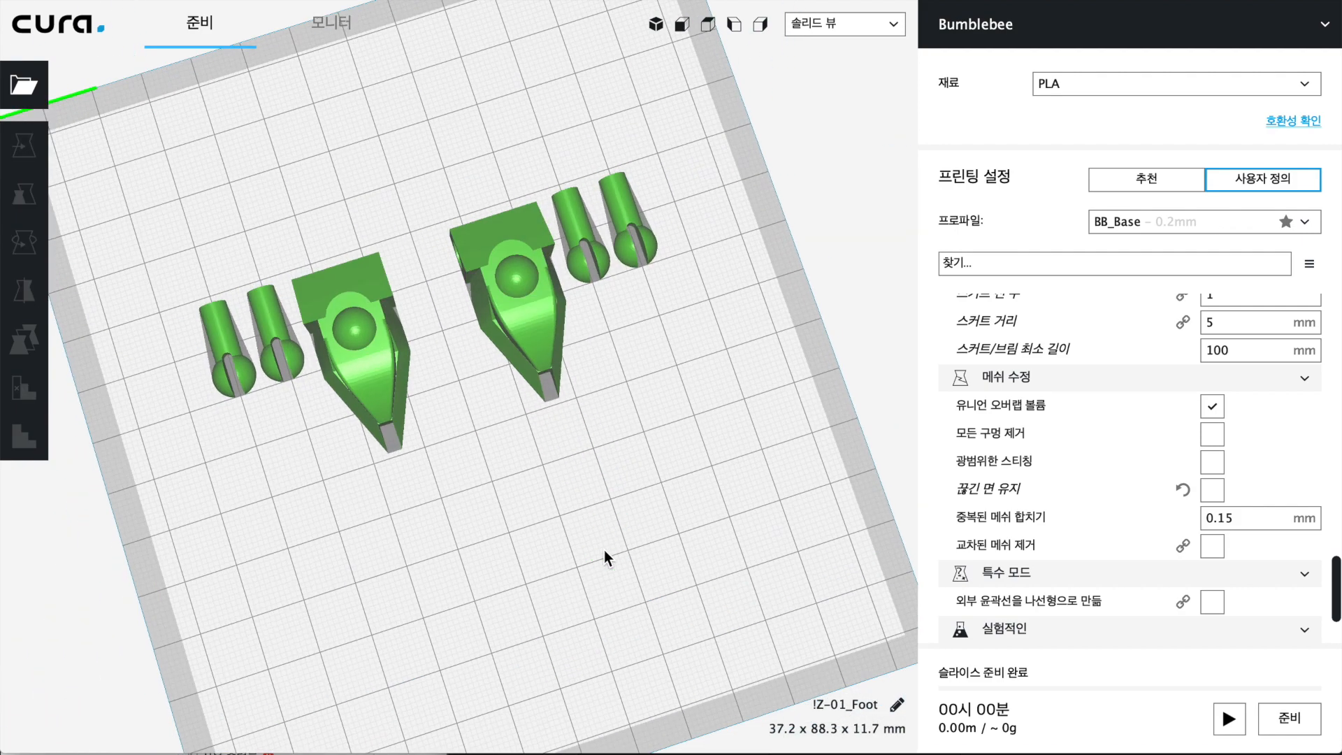
left_click(504, 298)
left_click_drag(555, 338, 647, 453)
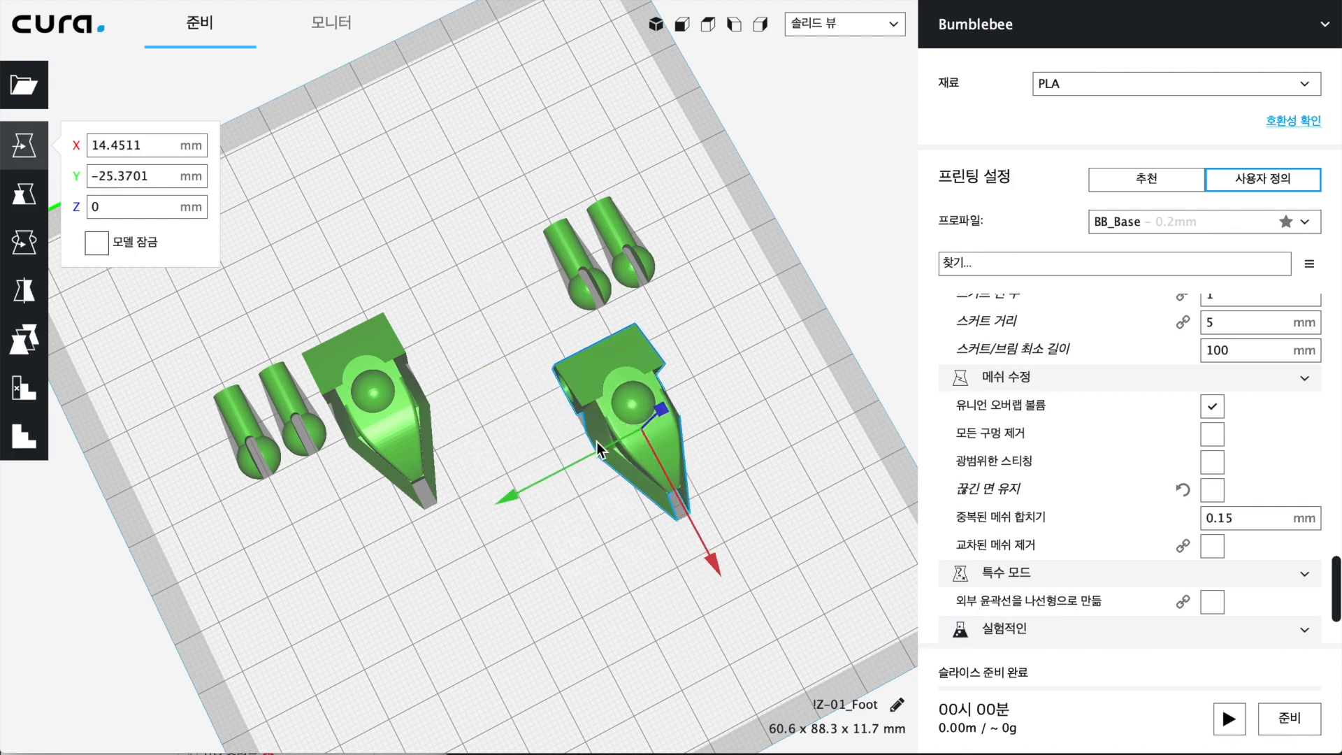
Delete both foot bodies from the build plate, leaving only the four pins.
right_click(611, 380)
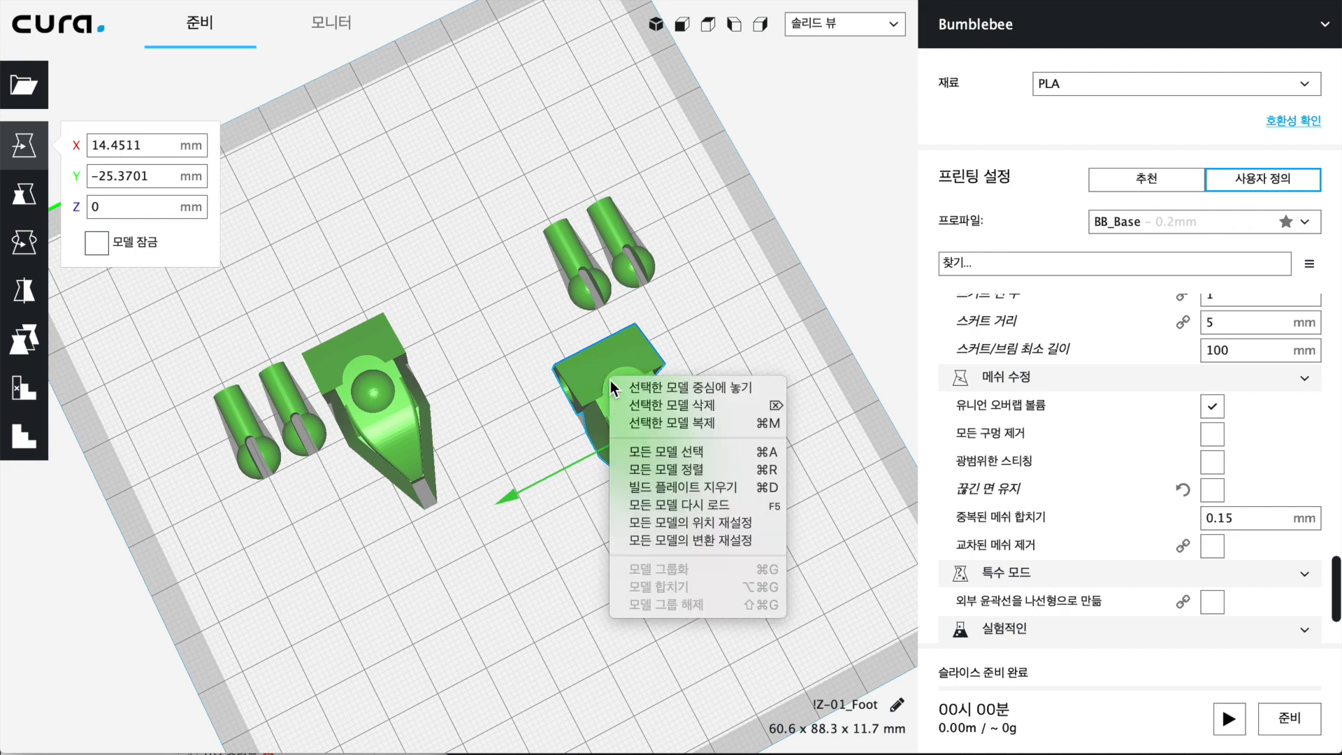
left_click(661, 414)
left_click(397, 426)
key("Delete")
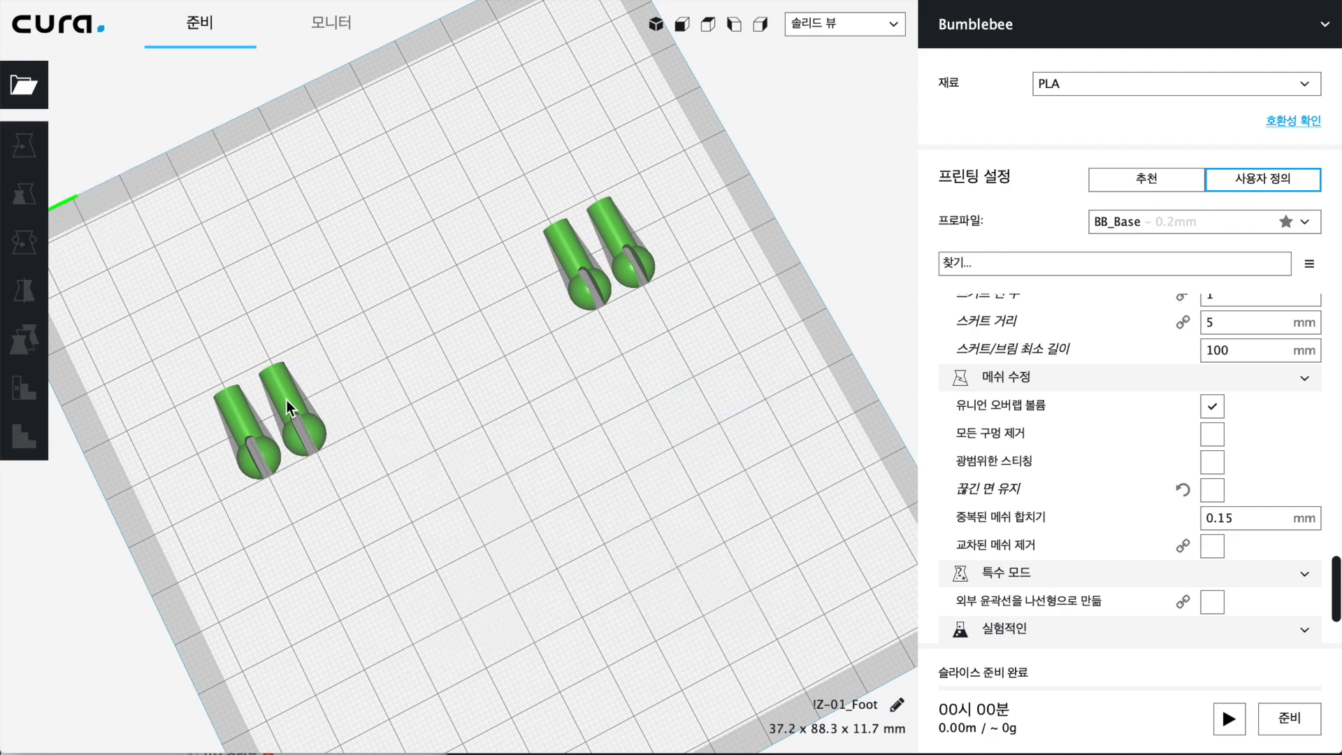
Delete both pins of the near pair and the inner pin of the far pair, keeping a single pin.
left_click(286, 399)
right_click(232, 413)
left_click(225, 404)
left_click(227, 405, "shift")
left_click(573, 246, "shift")
right_click(573, 247)
left_click(591, 275)
Move the remaining pin near the plate's centre, to about X -2.9 mm, Y -3.6 mm, and clear the selection.
left_click_drag(613, 225, 485, 386)
right_click_drag(485, 386, 634, 416)
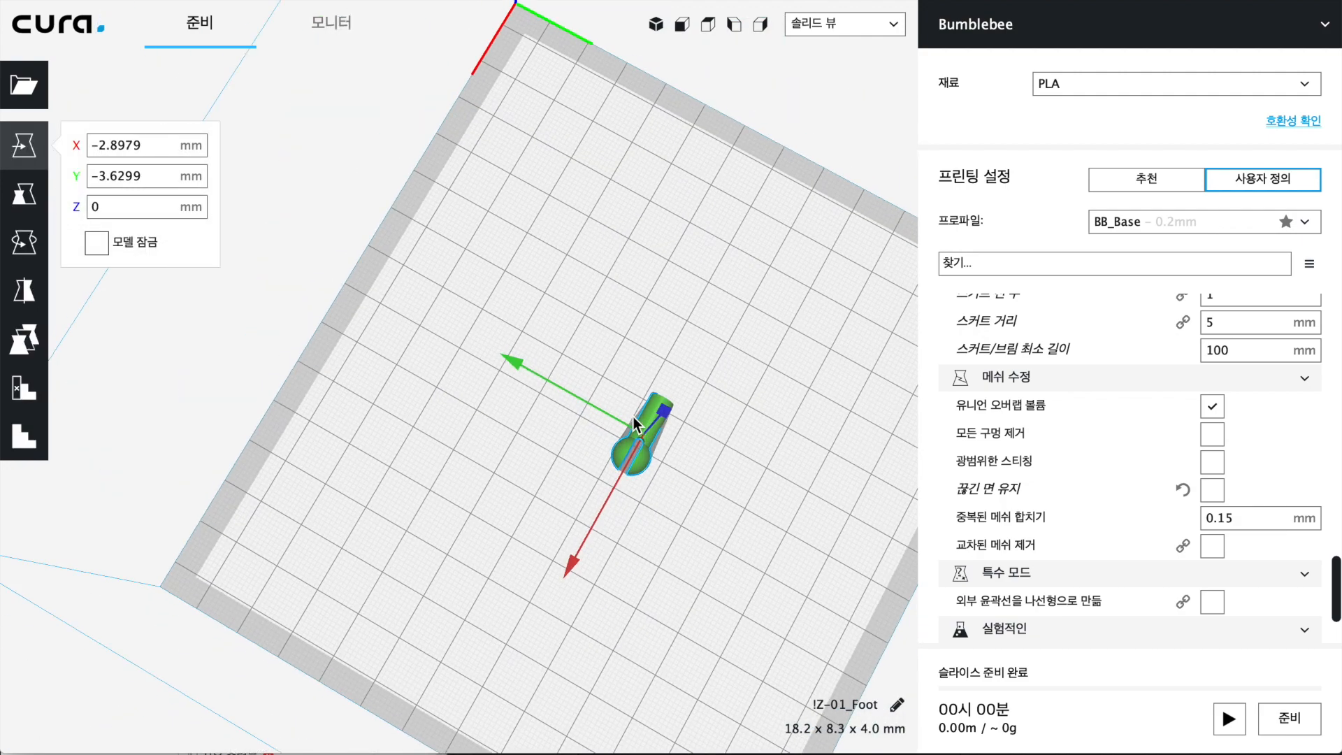
left_click(650, 531)
right_click_drag(650, 531, 638, 447)
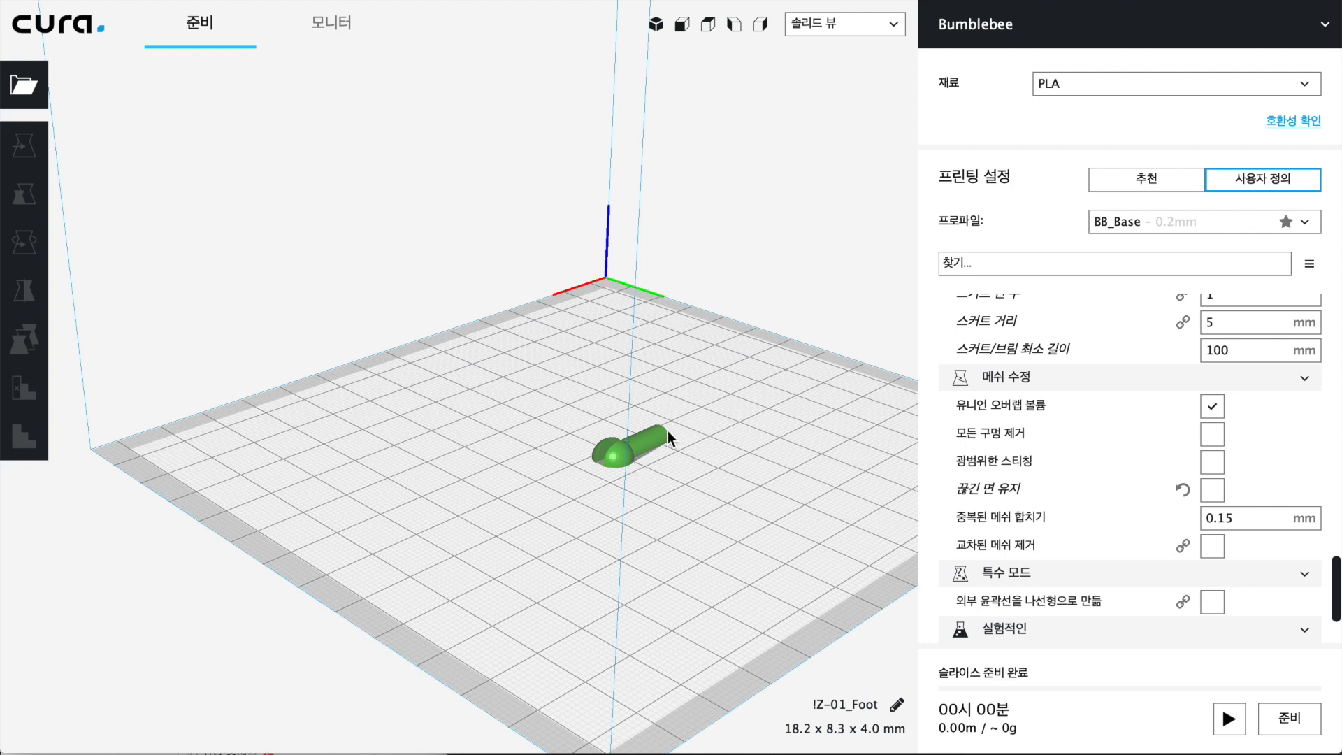
Open the export dialog for the selected pin, check the available file formats, and cancel without saving.
left_click(649, 449)
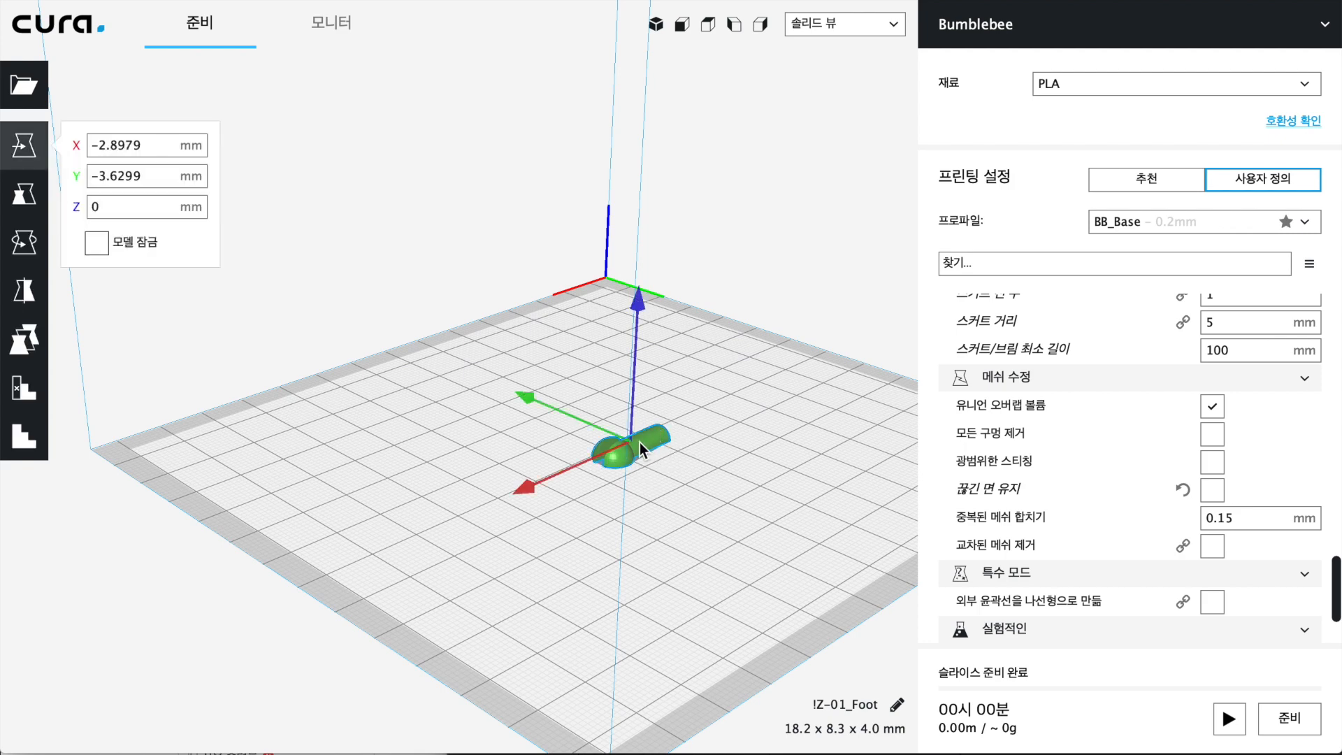
left_click(172, 1)
left_click(213, 78)
left_click(699, 457)
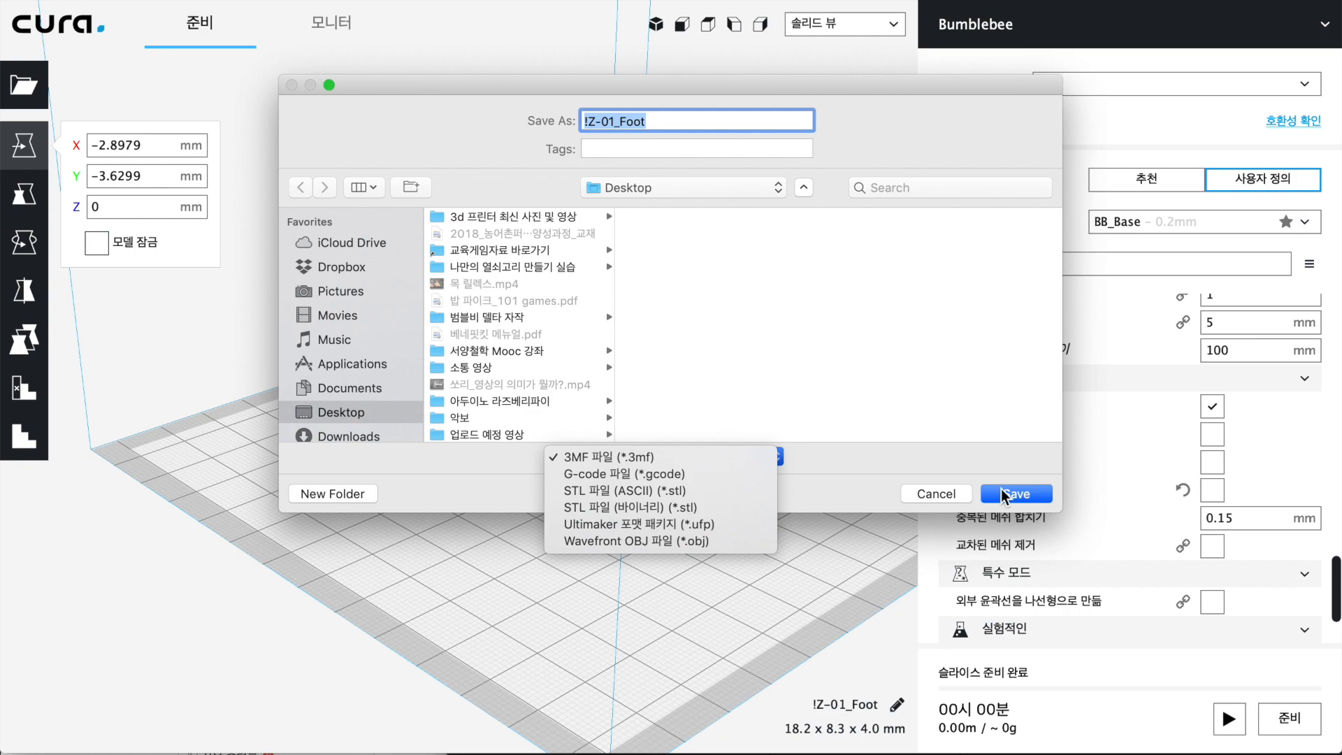
left_click(952, 500)
left_click(953, 501)
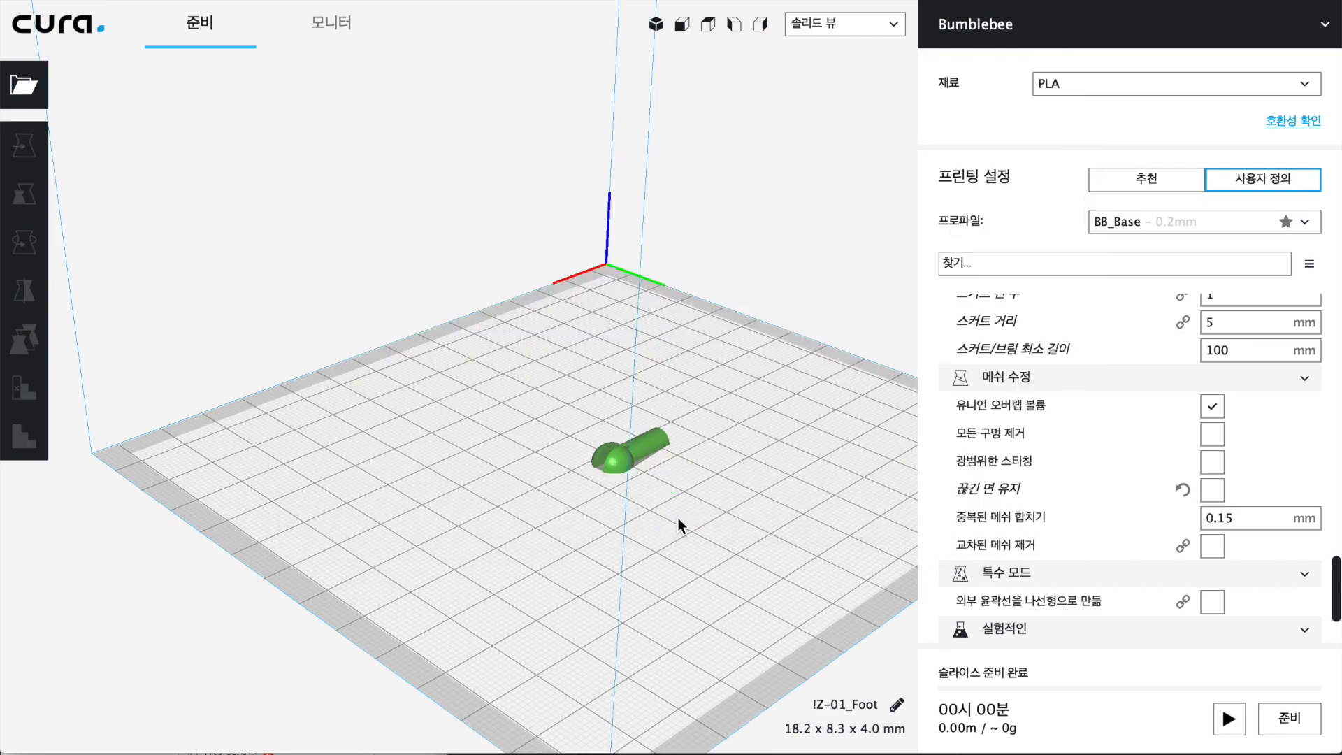